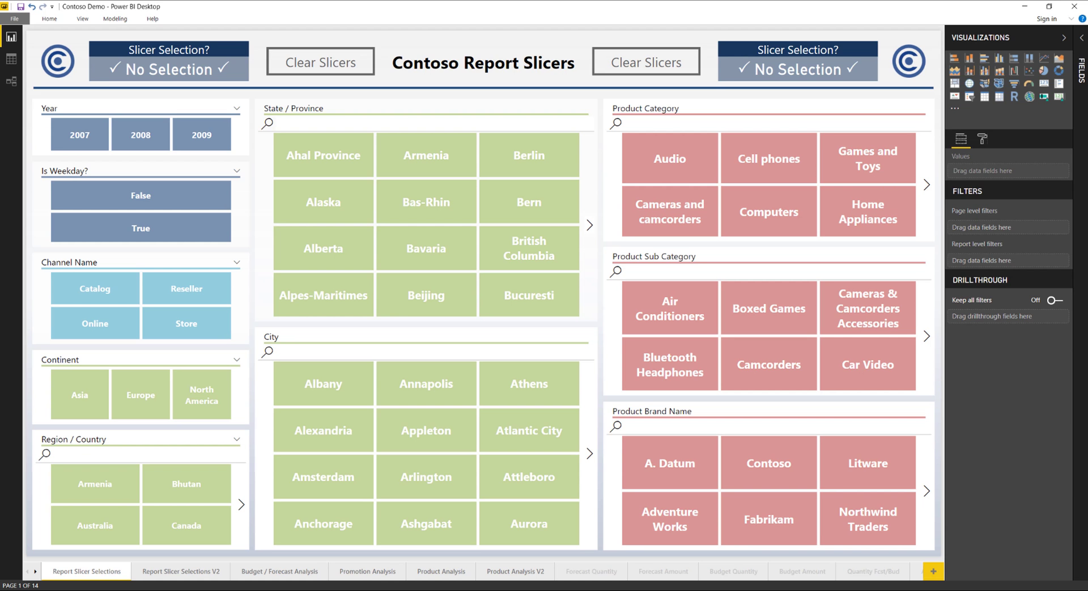
Visit the Budget / Forecast Analysis page, preview the designer info panel, then return to Report Slicer Selections.
left_click(281, 572)
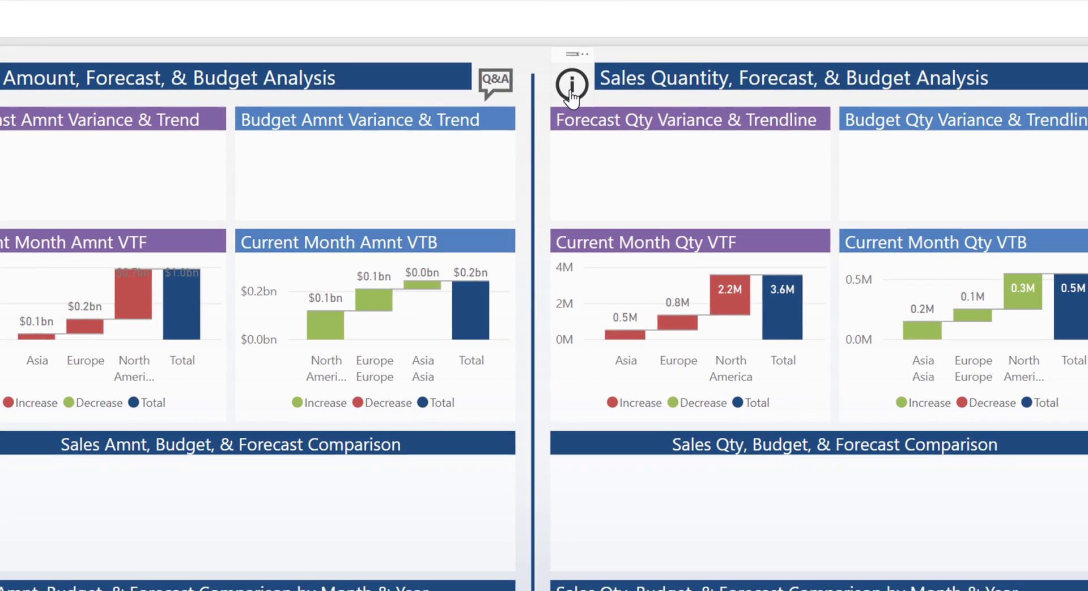
left_click(575, 64)
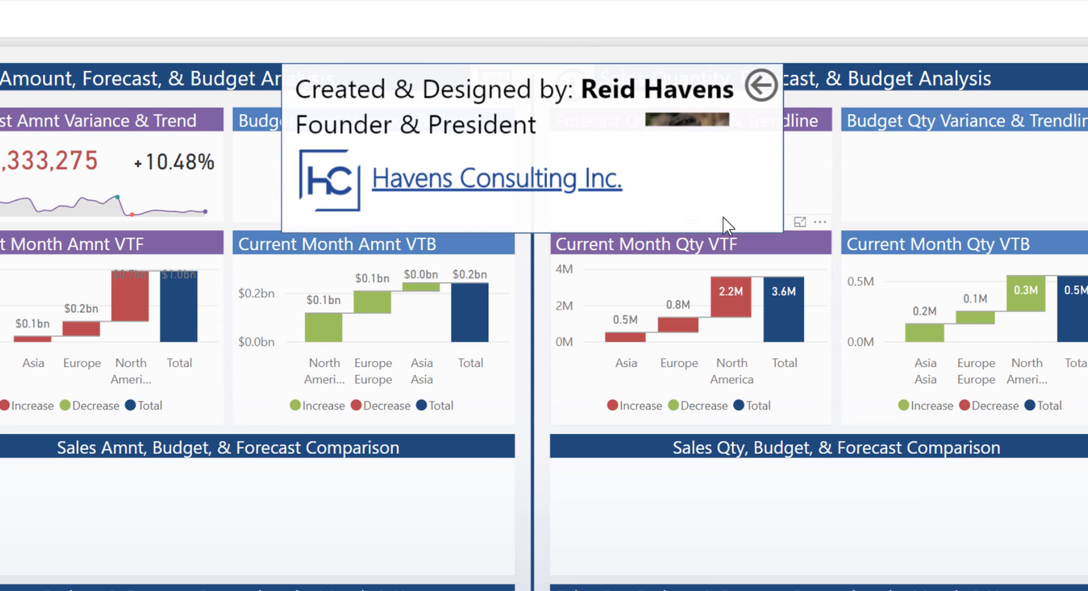
left_click(758, 100)
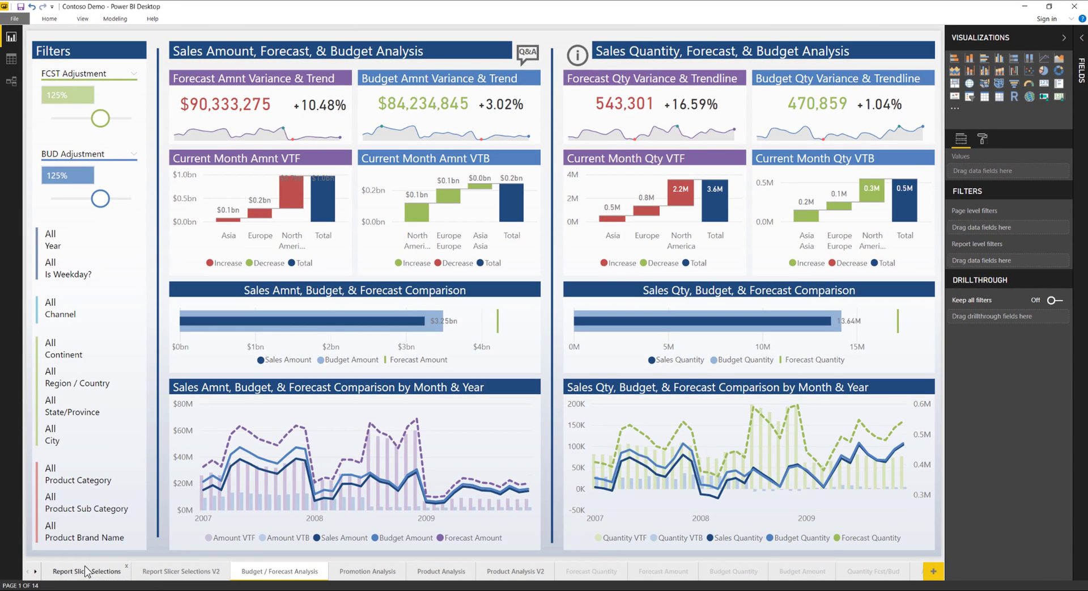
left_click(84, 566)
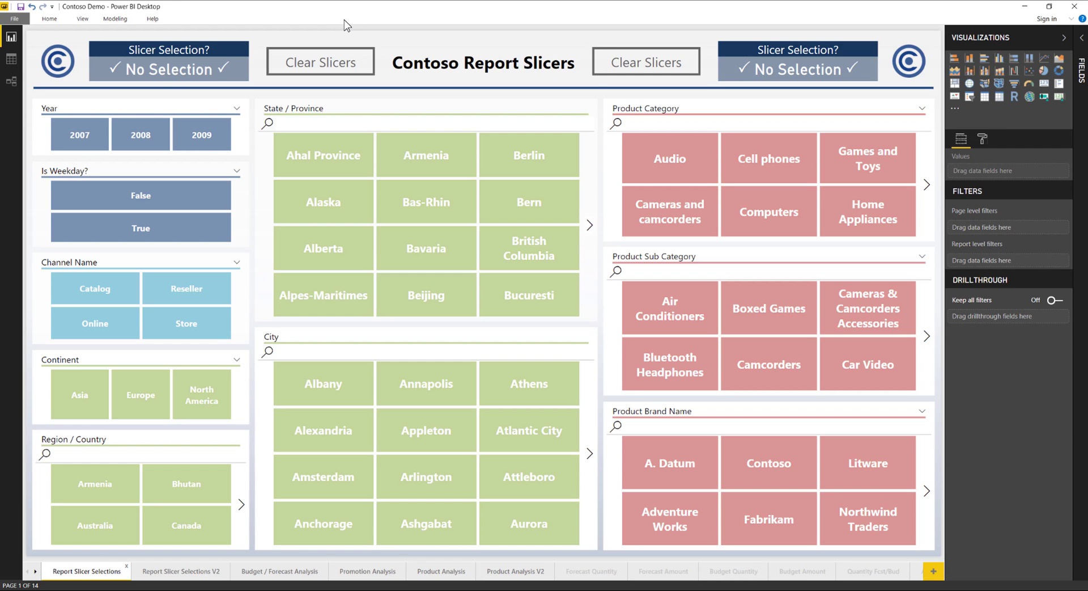
Pick Ahal Province and Is Weekday True in the slicers, then reset both with Clear Slicers.
left_click(342, 163)
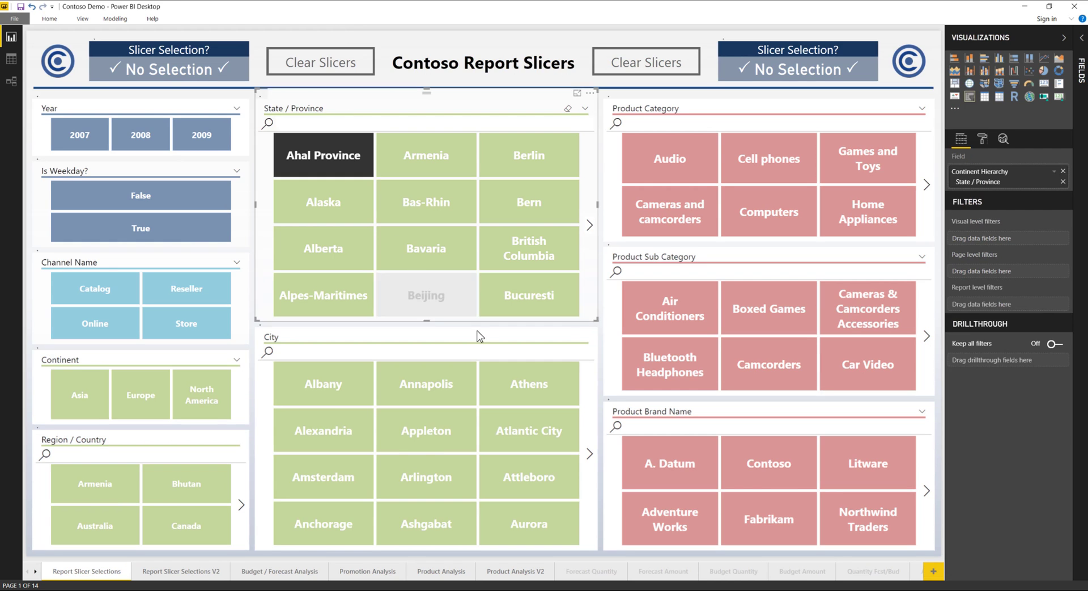
left_click(187, 226)
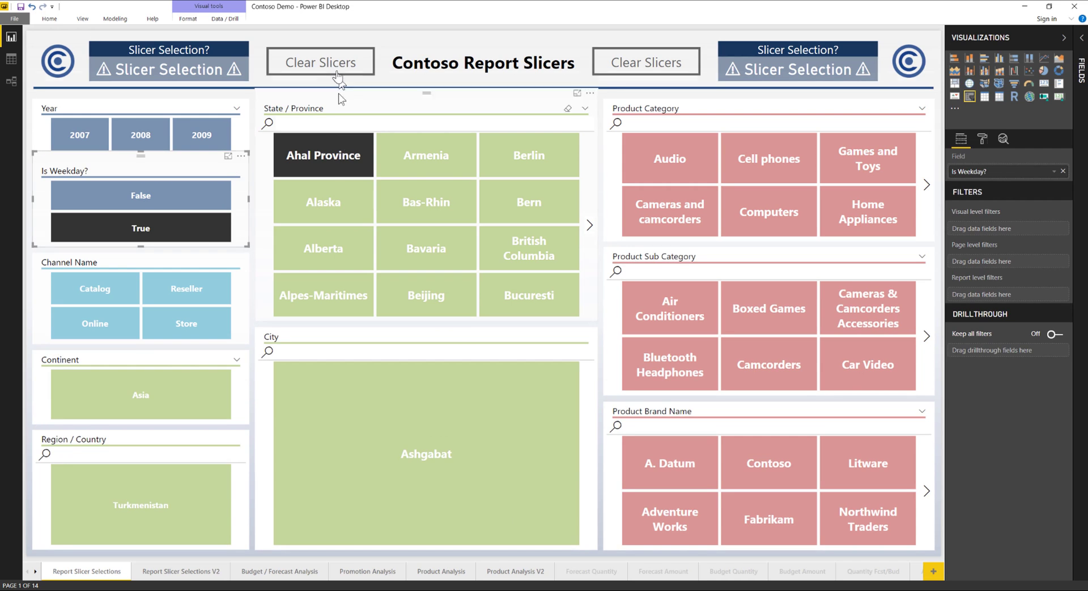
left_click(312, 70, "ctrl")
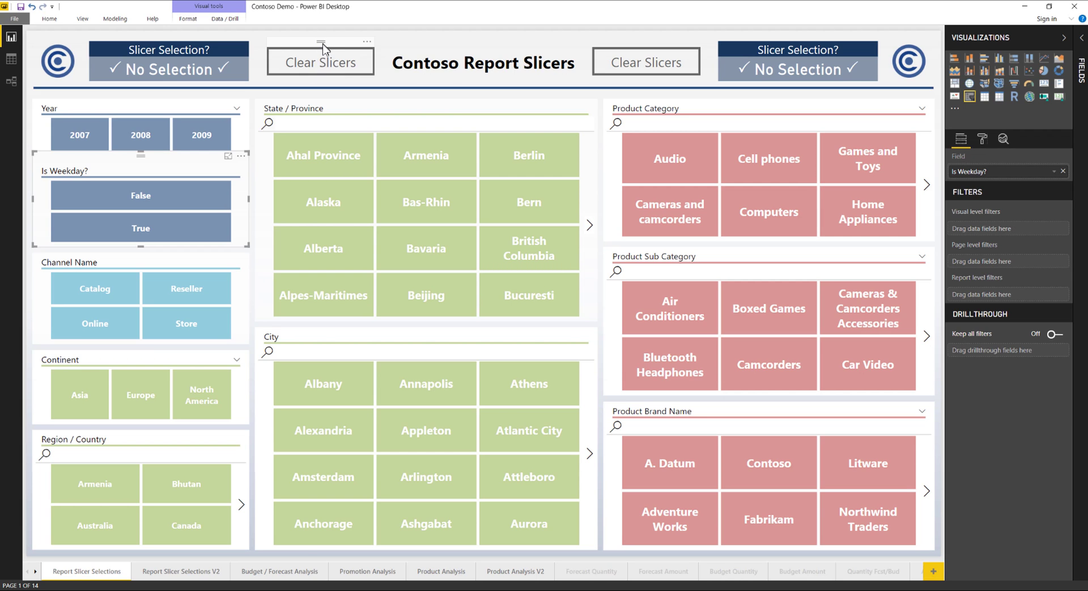
On the V2 page, preview the Cleared! press state of the left and right clear buttons.
left_click(182, 570)
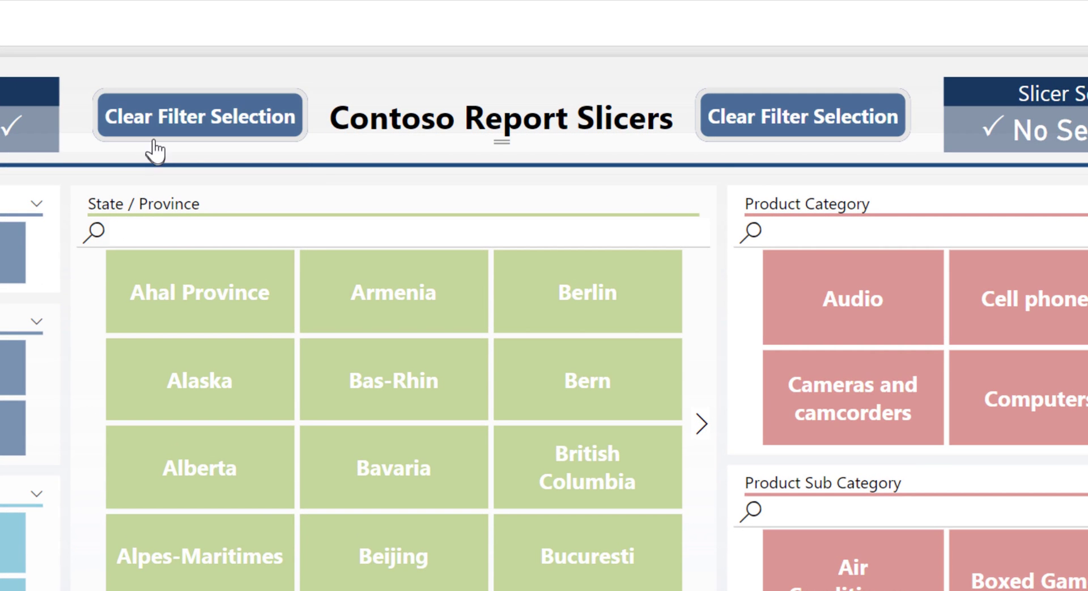
left_click(174, 133)
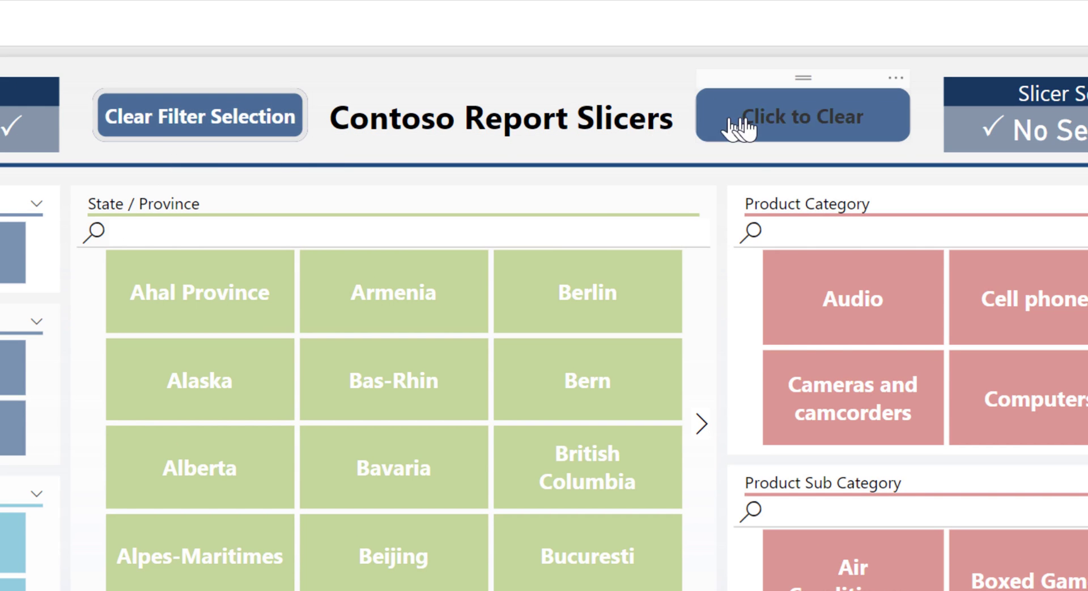
left_click(738, 128)
left_click(166, 136, "ctrl")
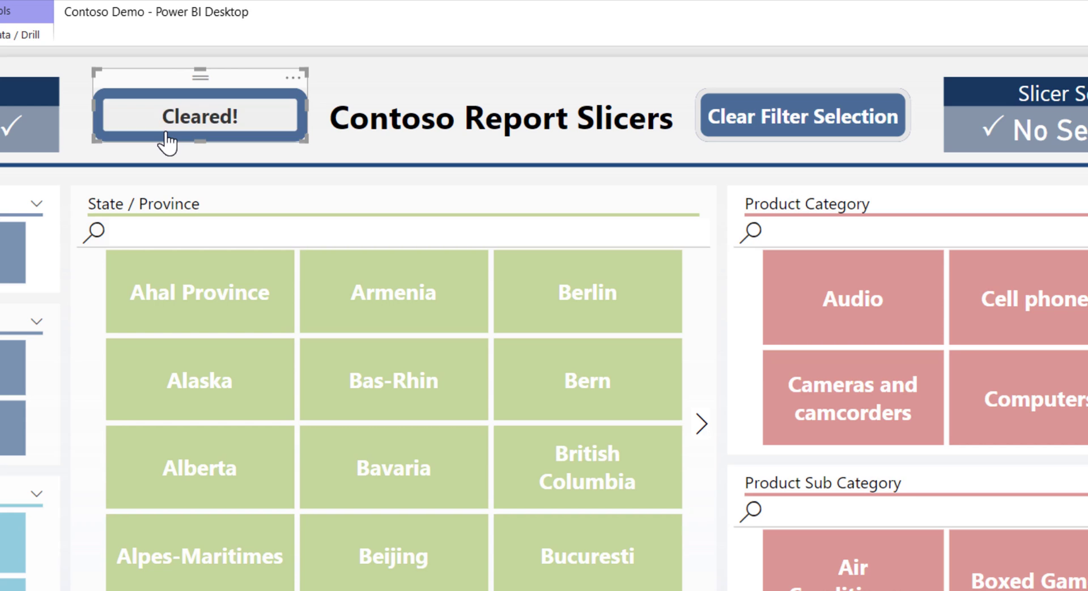
left_click(794, 136, "ctrl")
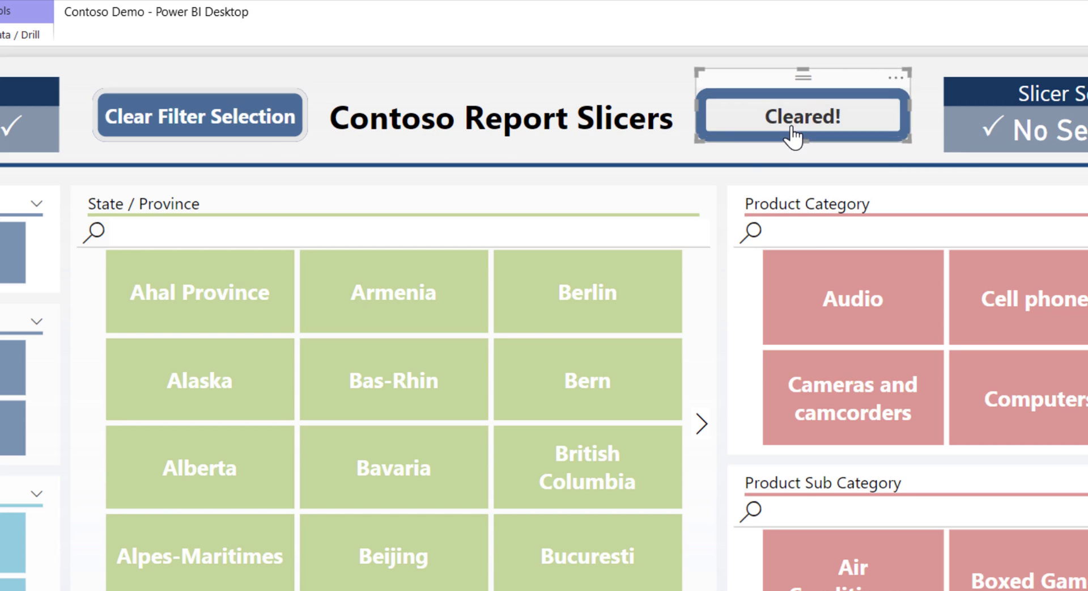
Repeat the hover and press demonstration, then select the left clear button to inspect its formatting.
left_click(227, 143, "ctrl")
left_click(225, 129, "ctrl")
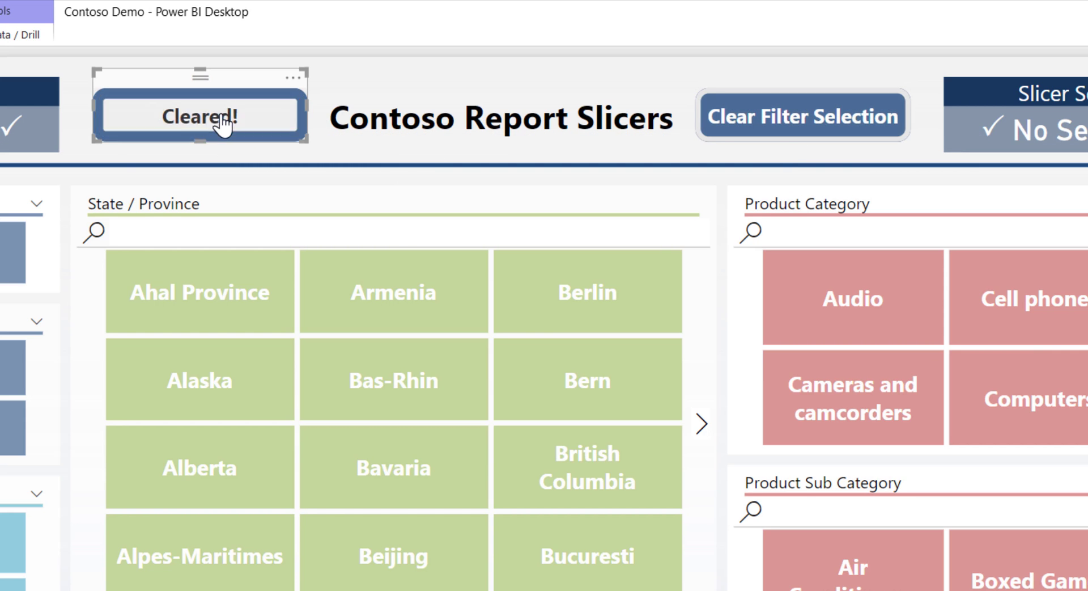
left_click(225, 124, "ctrl")
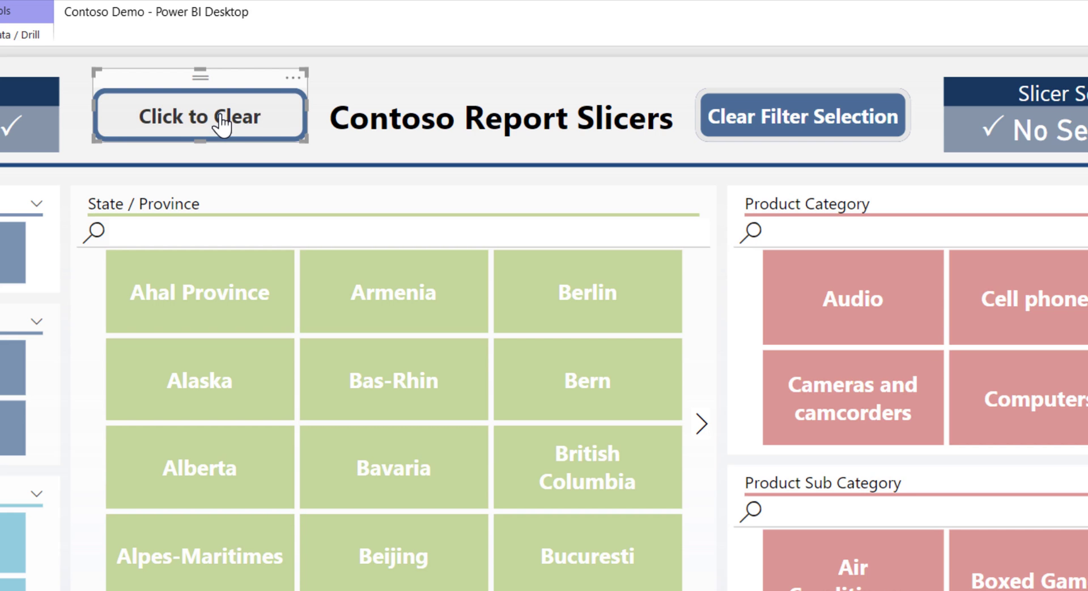
left_click(268, 125, "ctrl")
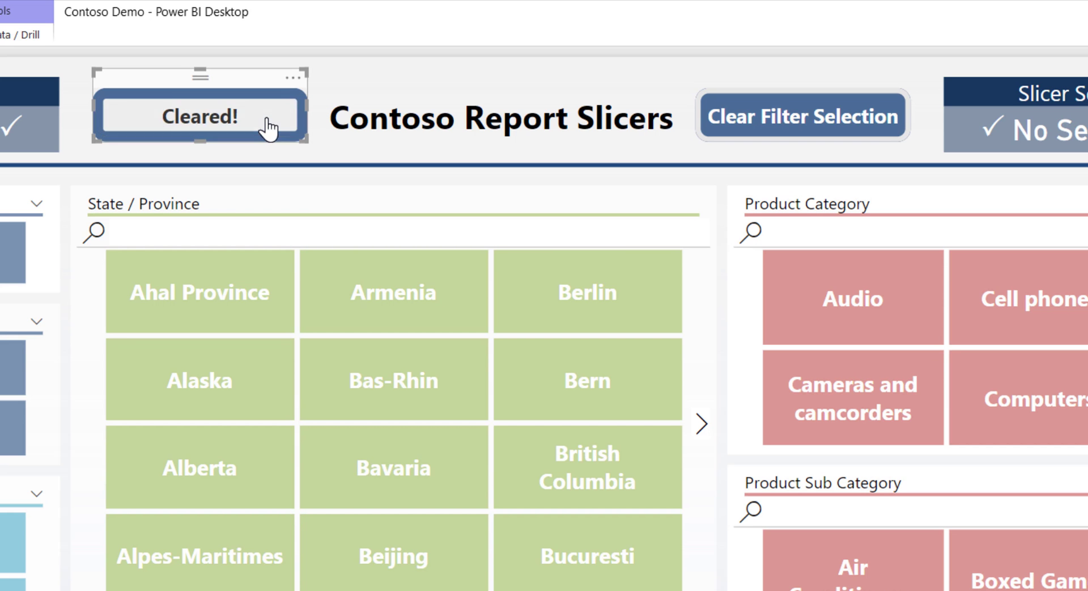
left_click(317, 85)
left_click(261, 111)
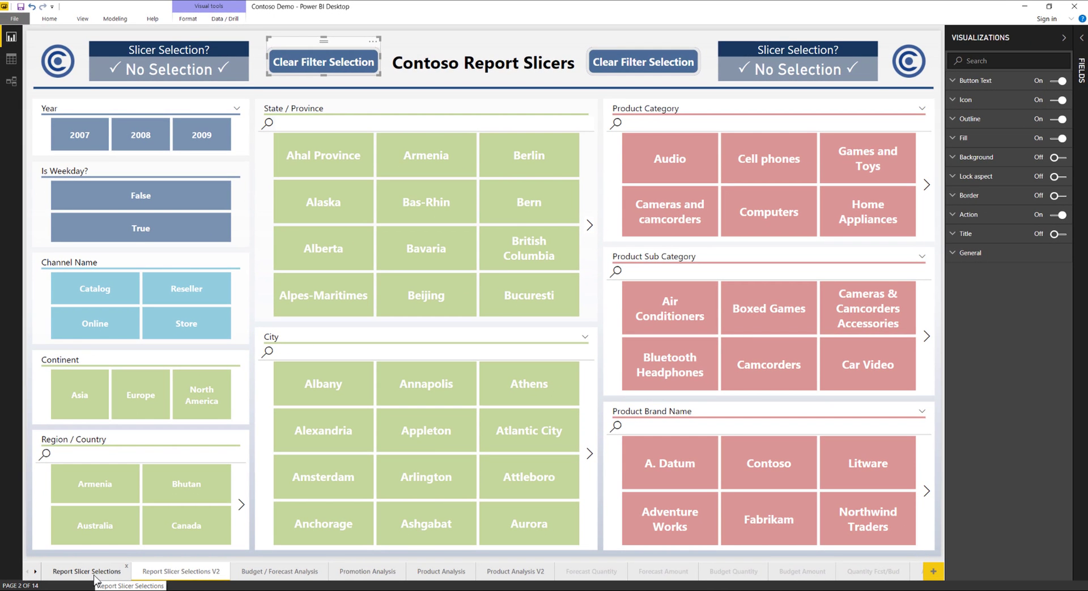
On Report Slicer Selections, delete the right-hand Clear Slicers button and bring up the button types.
left_click(95, 573)
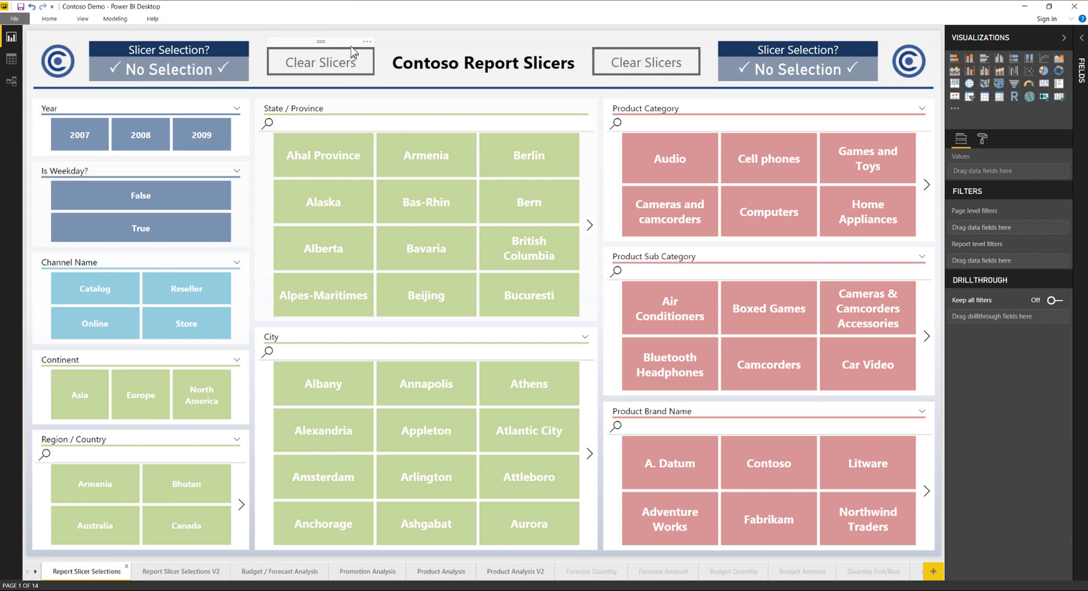
left_click(634, 65)
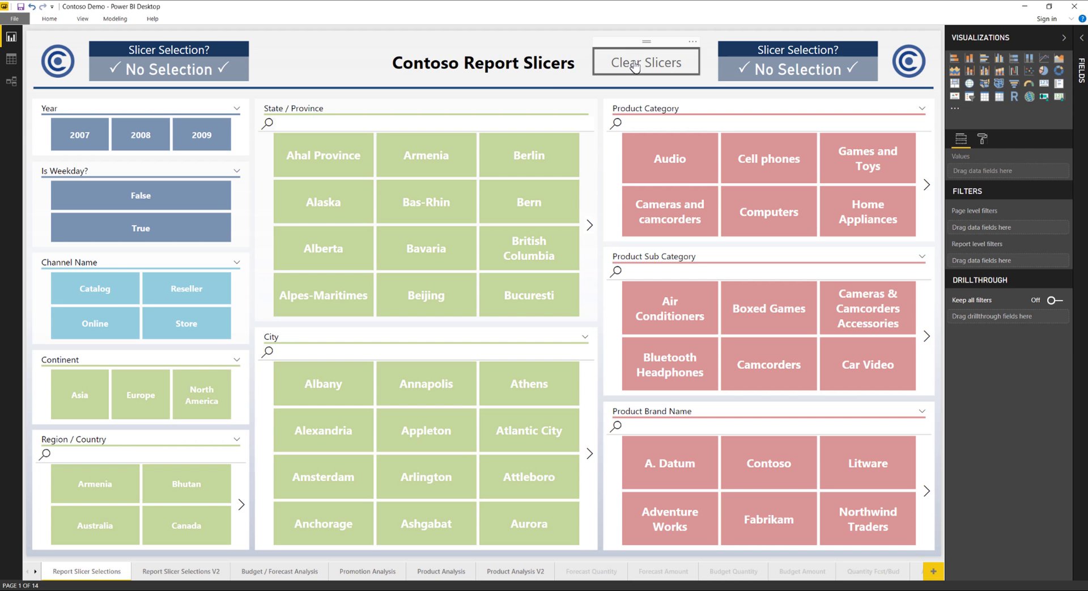
key("Delete")
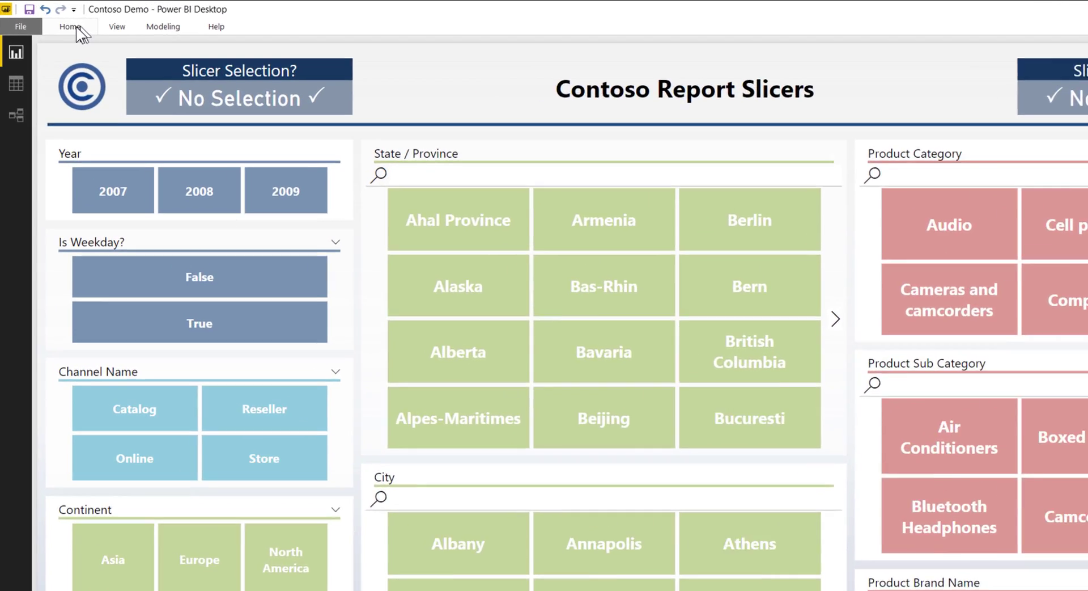
left_click(76, 29)
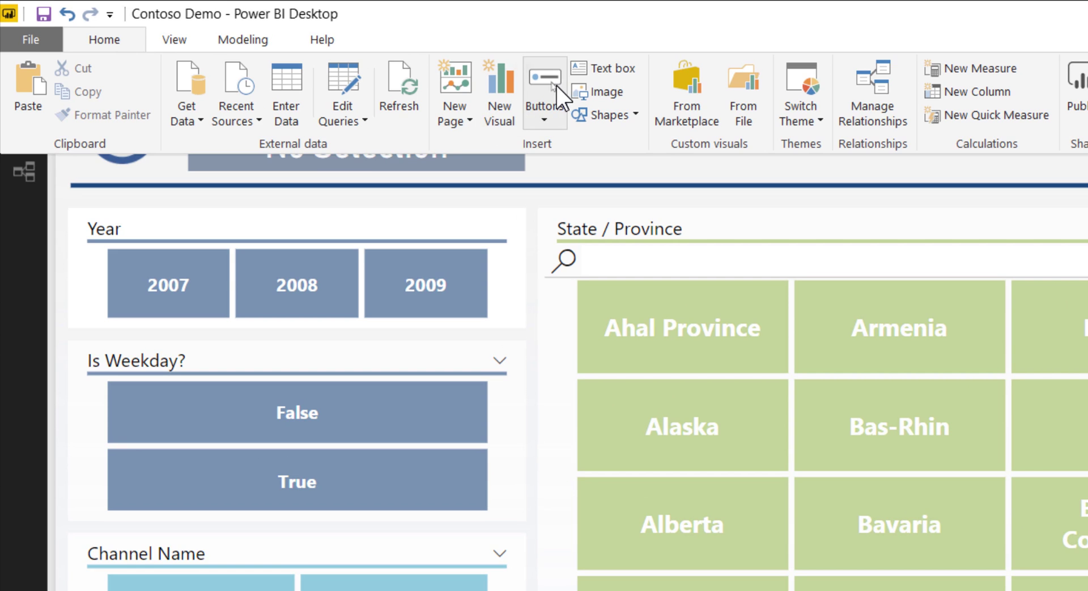
left_click(556, 83)
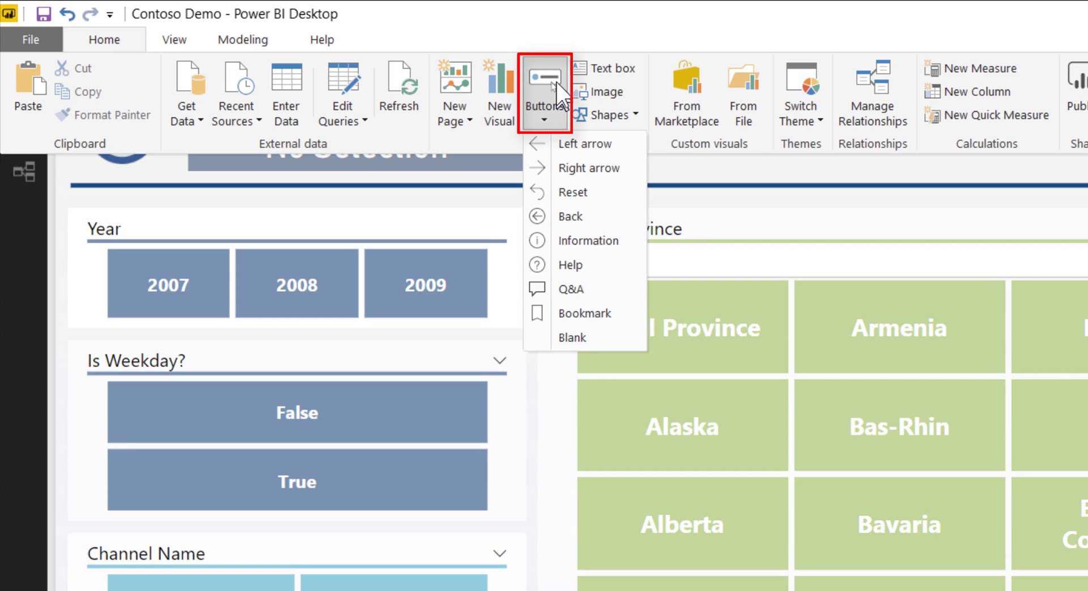
Insert a blank button beside the report title, widen it to fill the gap, and nudge it into place.
left_click(563, 336)
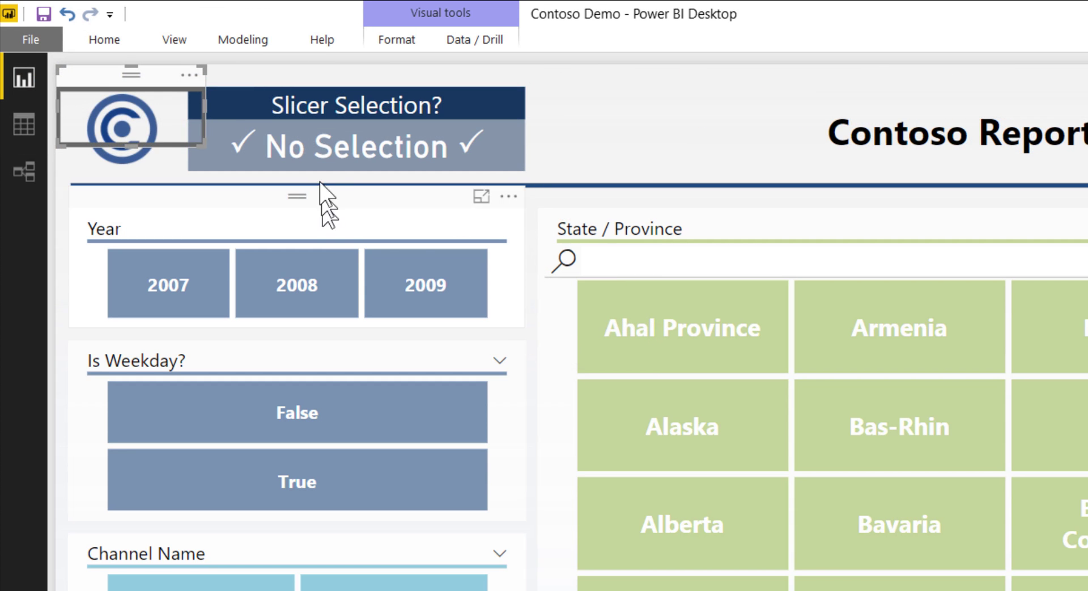
left_click_drag(149, 76, 1087, 72)
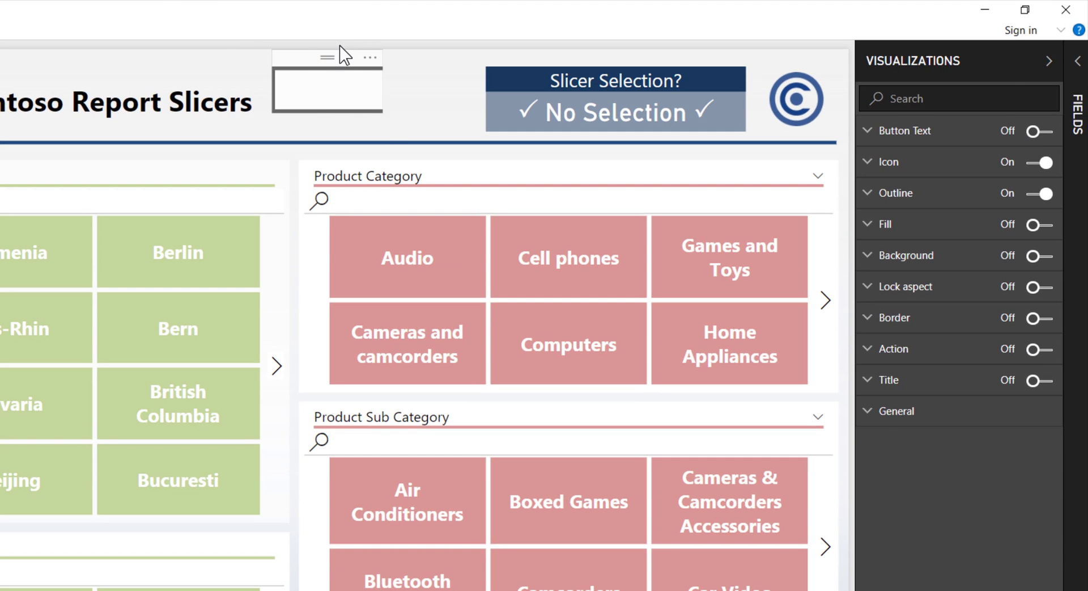
left_click(394, 117)
left_click(389, 109)
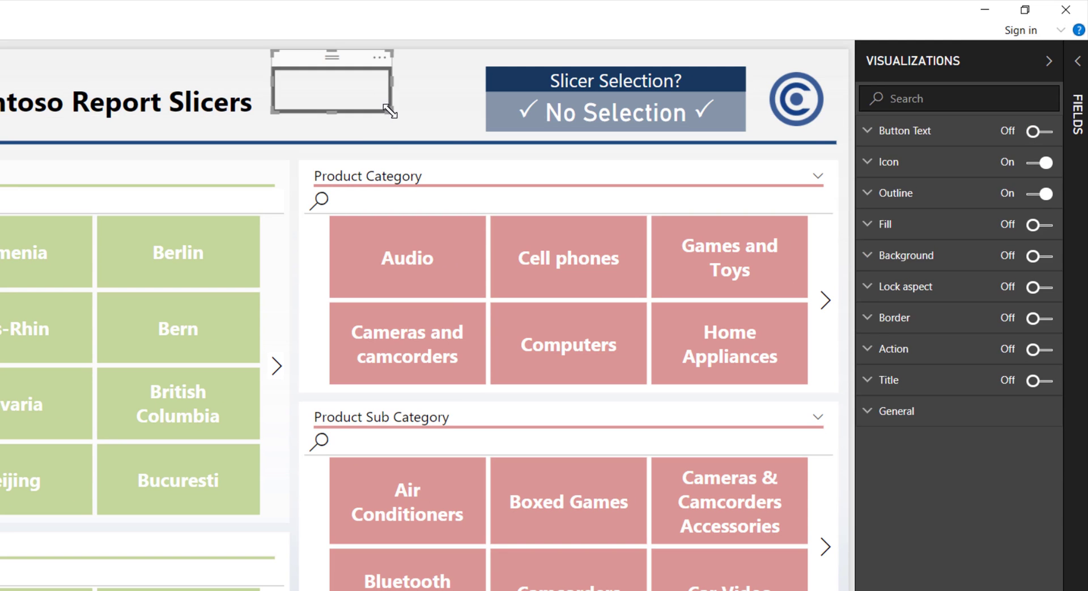
left_click_drag(388, 110, 458, 124)
key("Right")
key("Right")
key("Right")
key("Right")
key("Right")
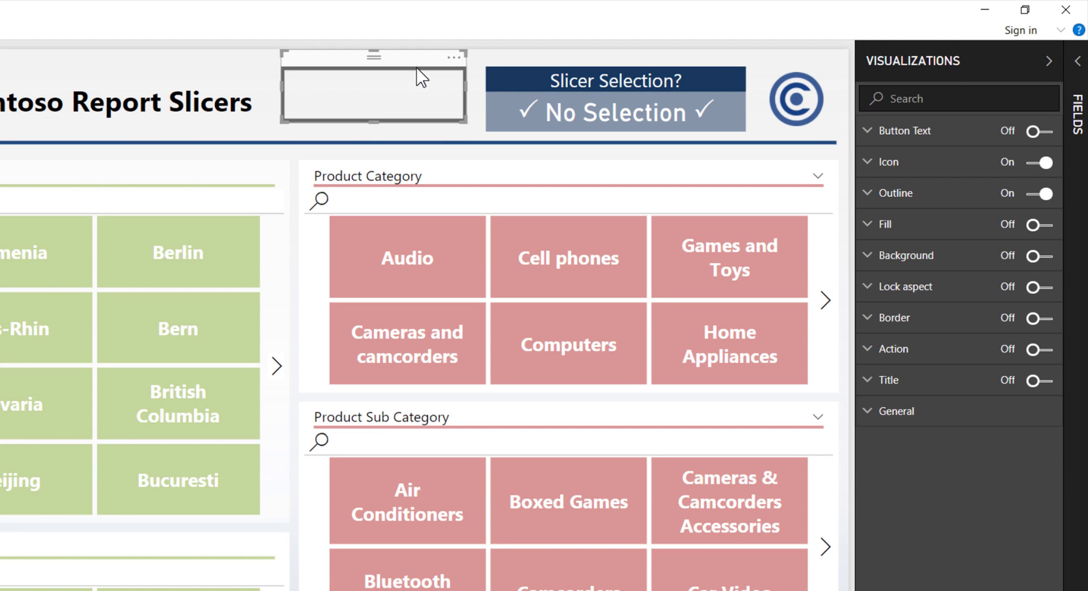
key("Down")
key("Down")
key("Down")
key("Down")
key("Down")
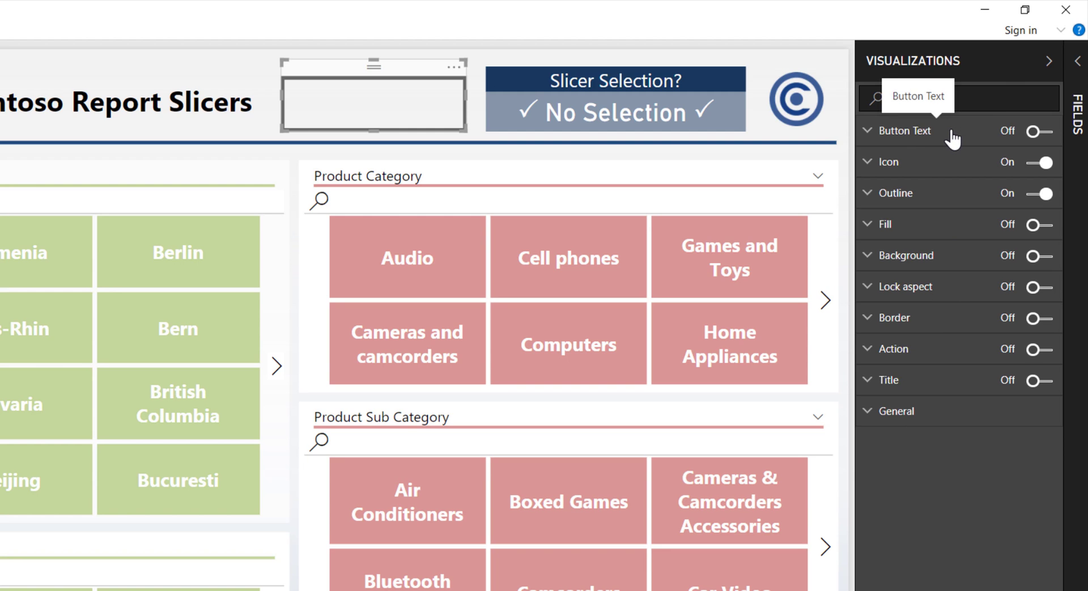
Turn on the button text, label it Clear Slicers at size 13, and show the text states list.
left_click(905, 133)
left_click(1030, 131)
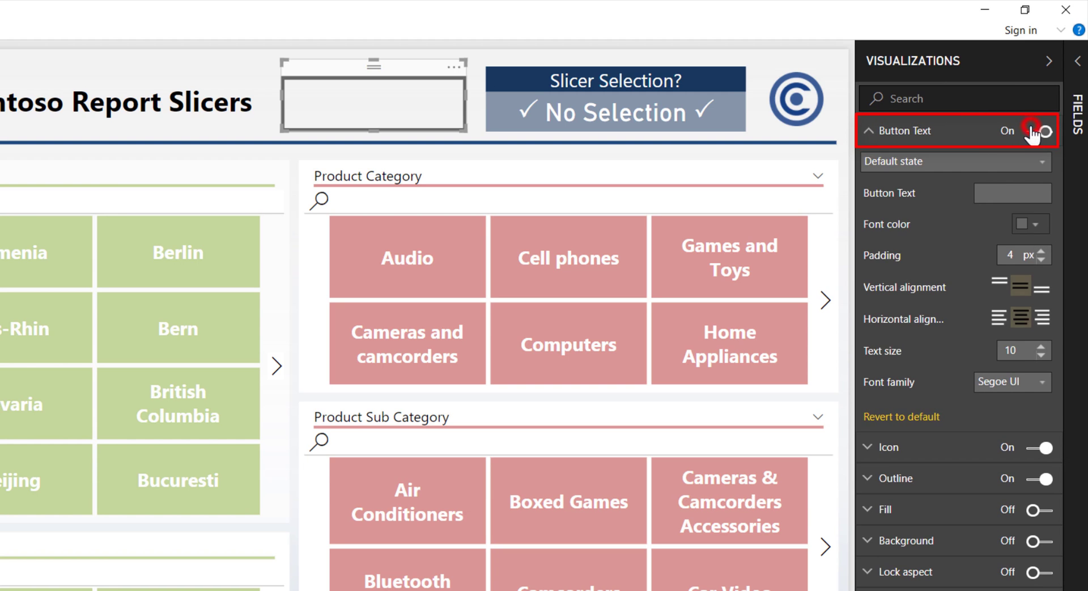
left_click(1003, 196)
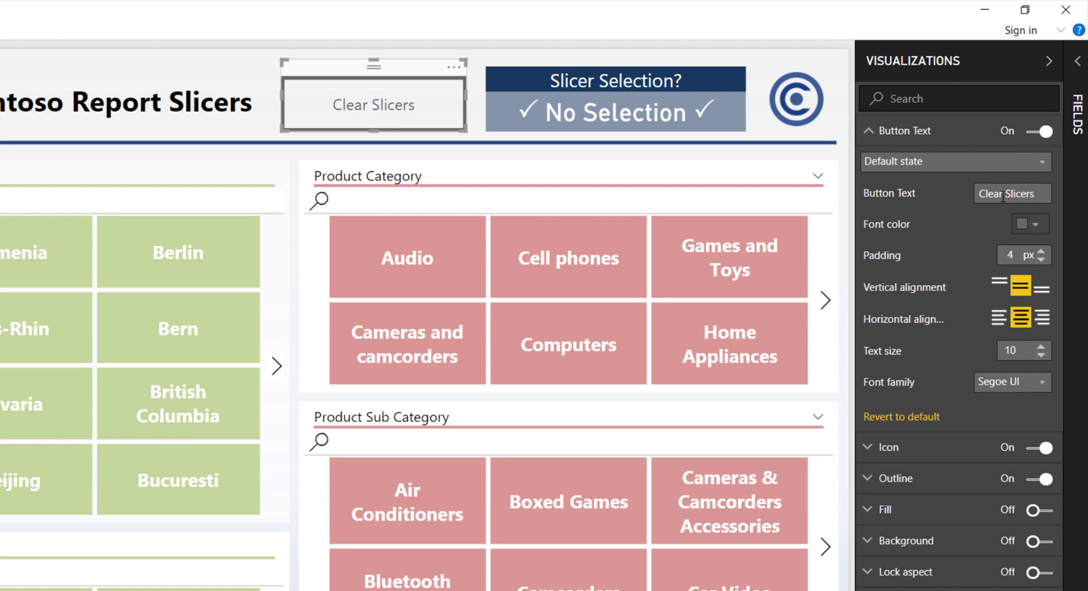
left_click(1042, 347)
left_click(1042, 346)
left_click(1042, 346)
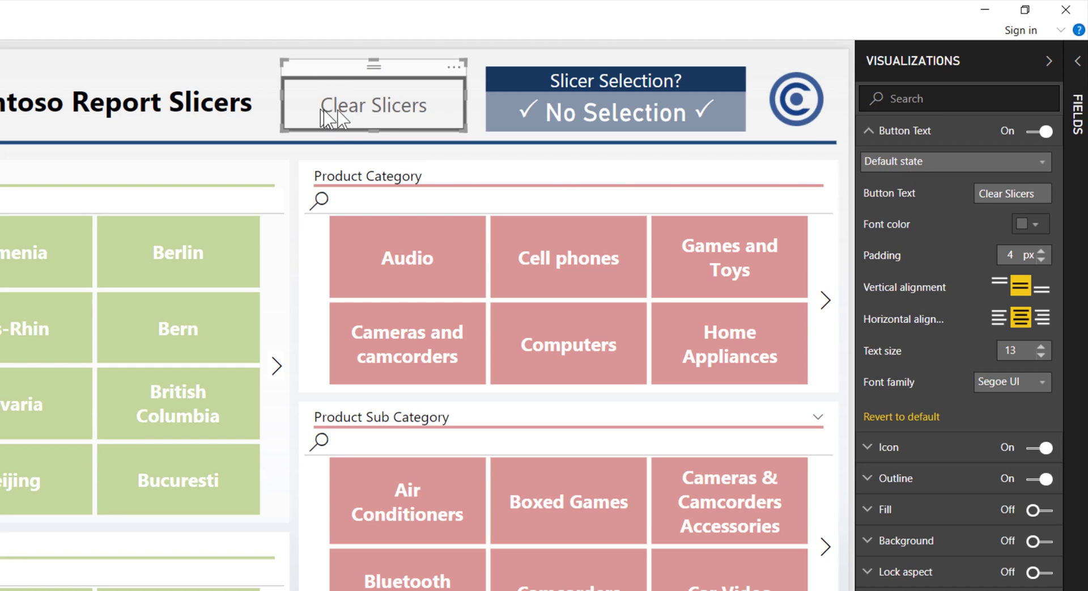
left_click(942, 164)
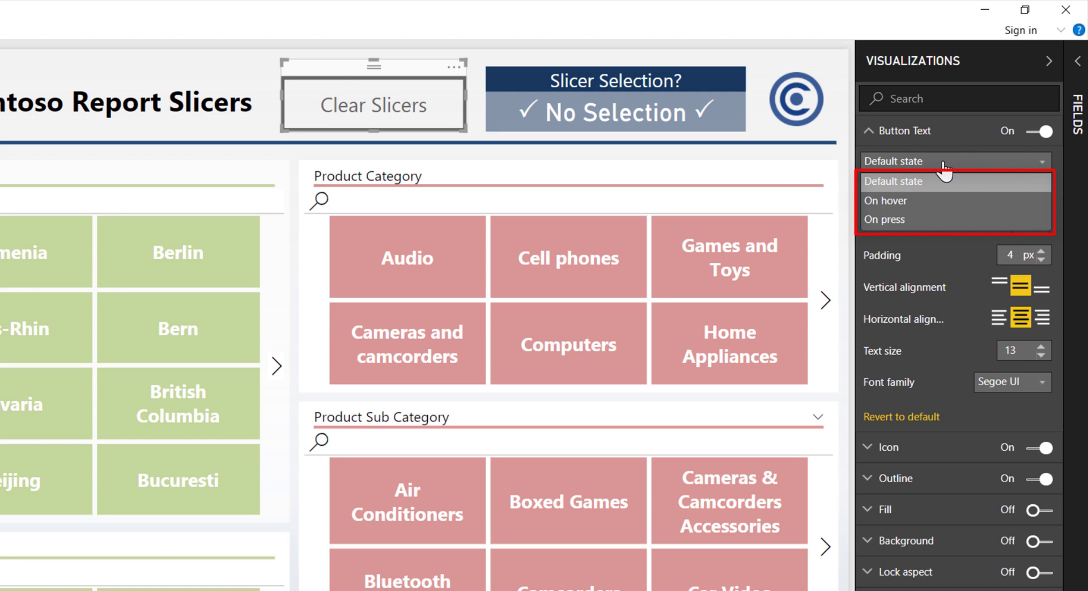
Set the button text to 'Click to Clear' on hover and 'Slicers Cleared!' on press, then preview it.
left_click(917, 203)
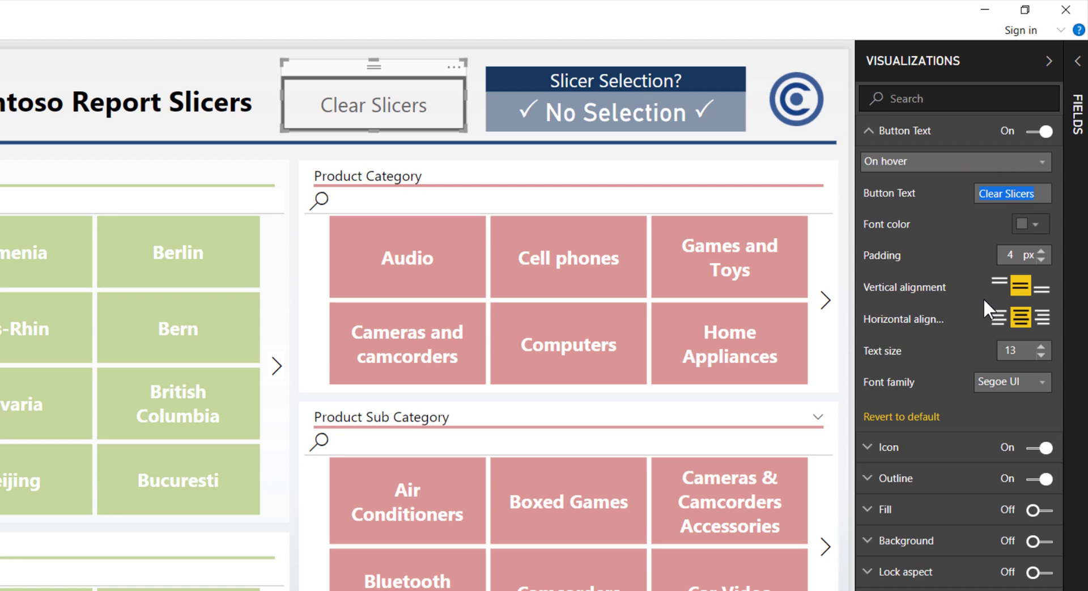
type("Click to Clear")
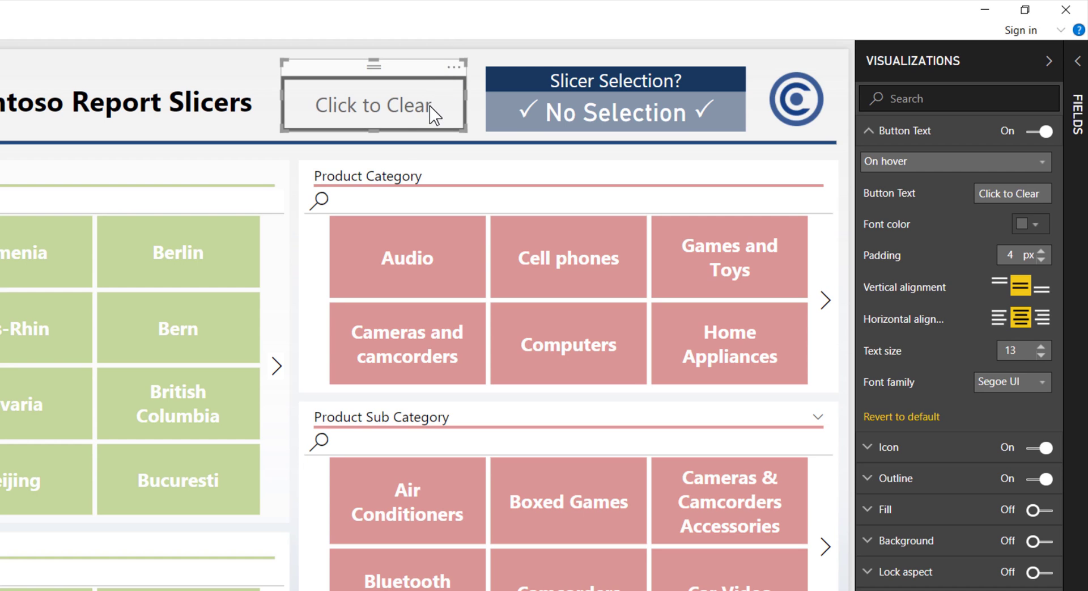
left_click(957, 161)
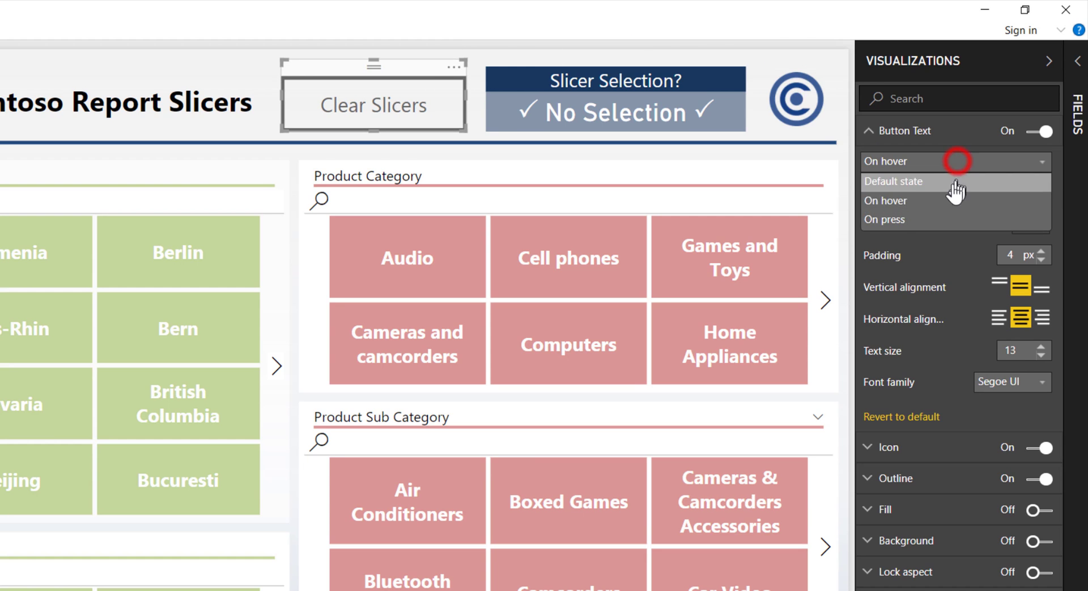
left_click(894, 220)
left_click(1004, 195)
type("Sl")
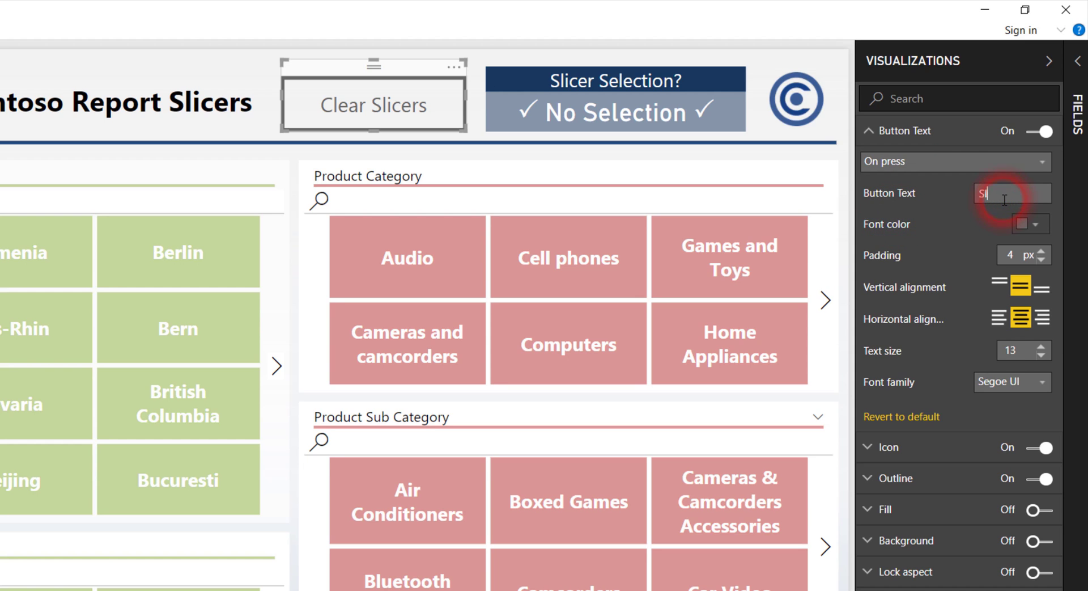
type("icers Cleared!")
left_click(417, 122)
left_click(407, 118)
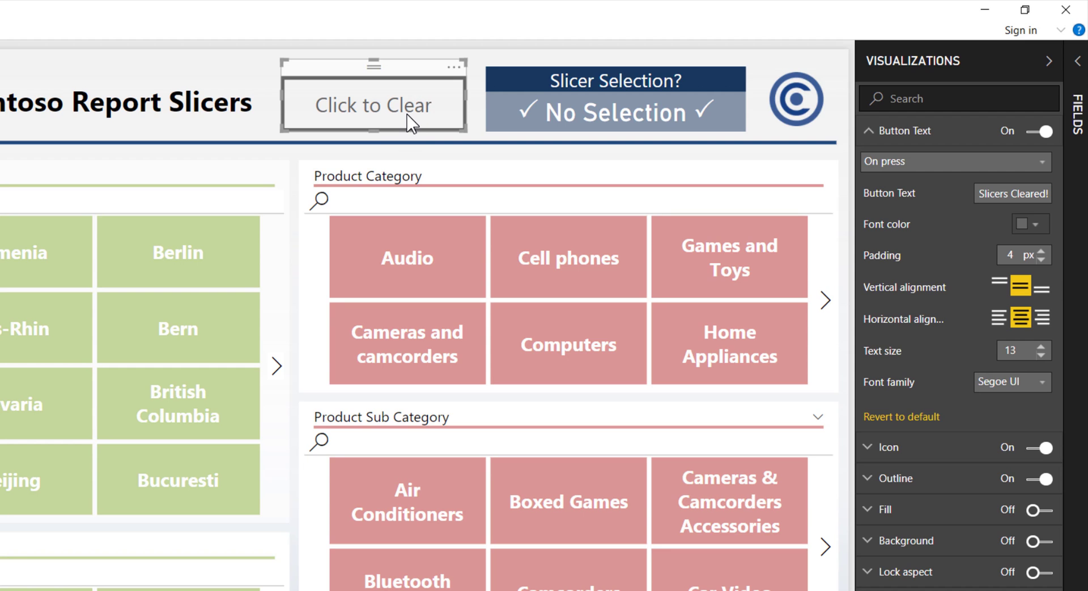
Change the pressed-state font to Segoe (Bold) and test it on the button.
left_click(411, 122)
left_click(377, 104)
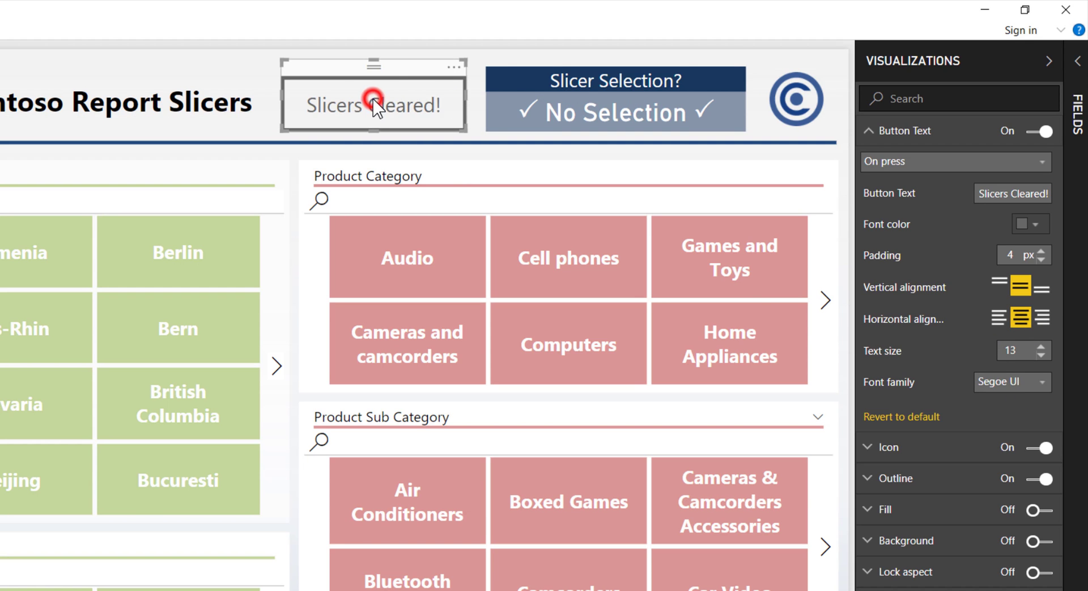
left_click(1012, 376)
scroll(997, 479, "down", 3)
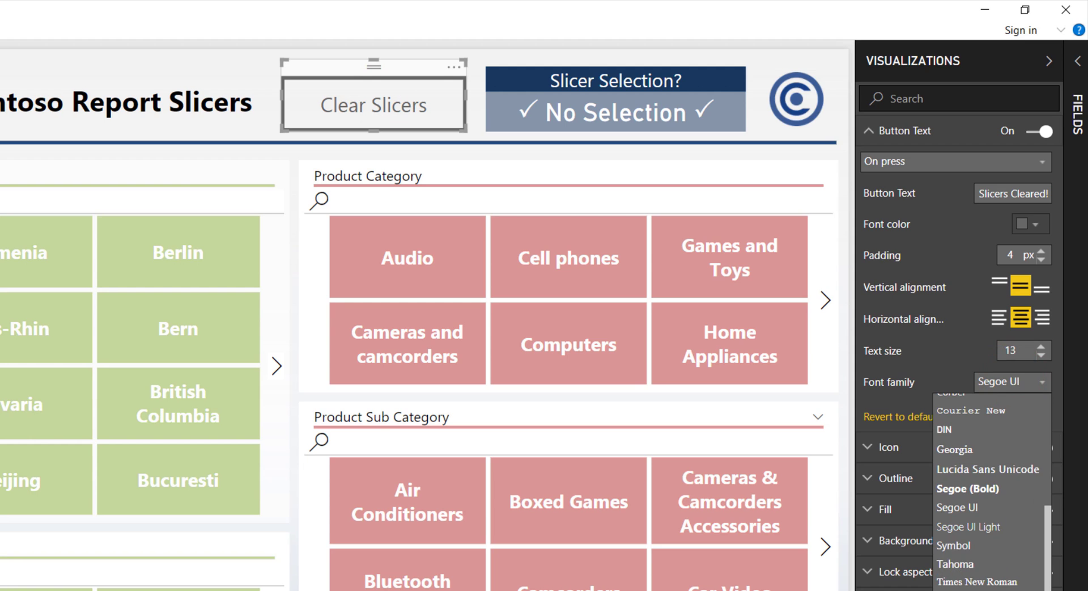
left_click(1006, 489)
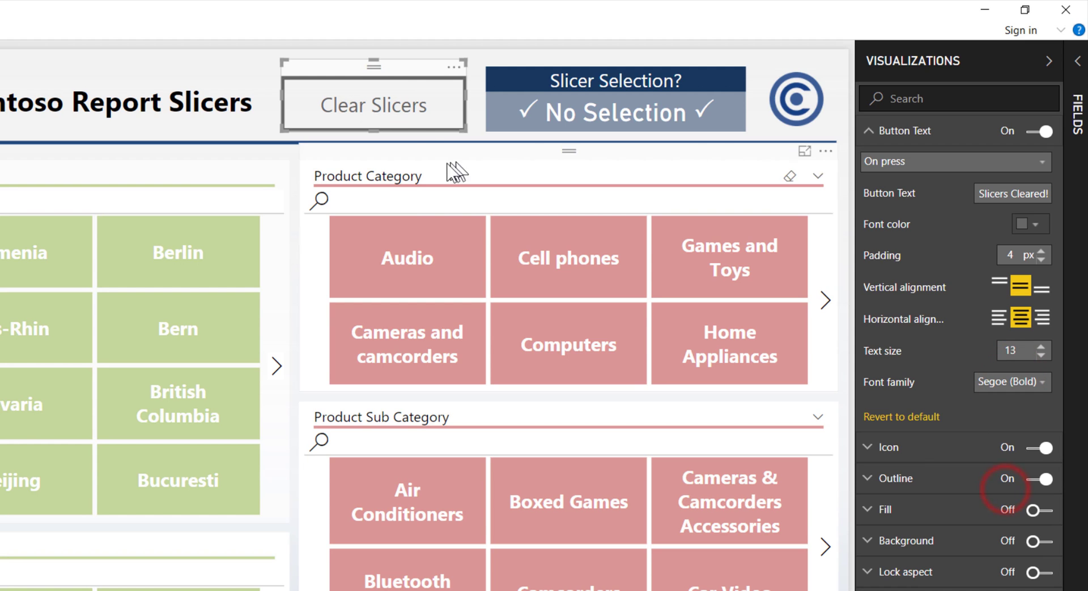
left_click(377, 107)
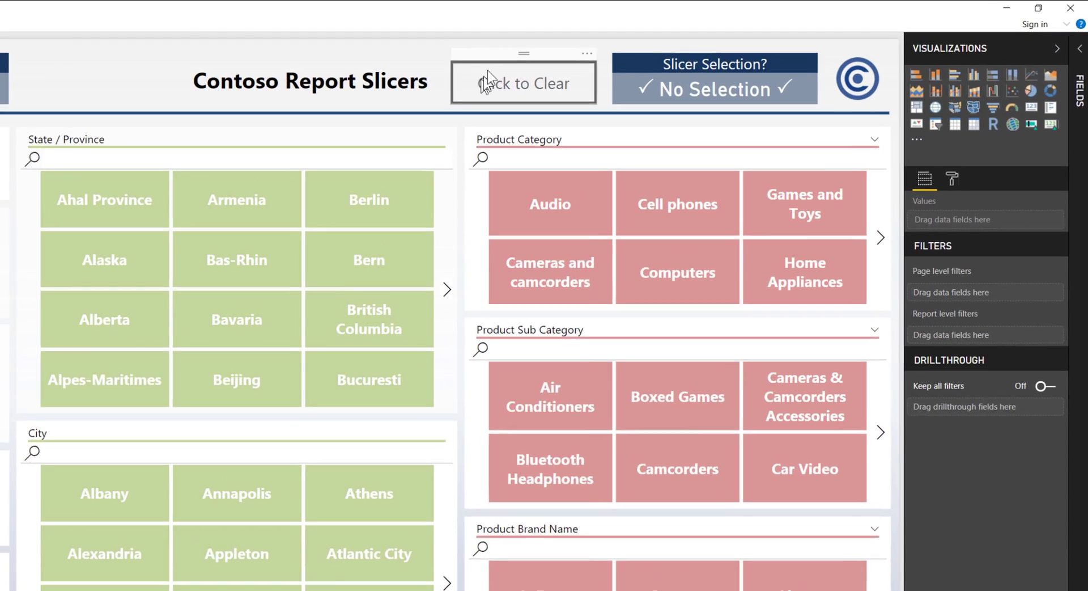
Turn on the Clear Slicers button fill at 0% transparency, then choose the On hover fill state.
left_click(627, 49)
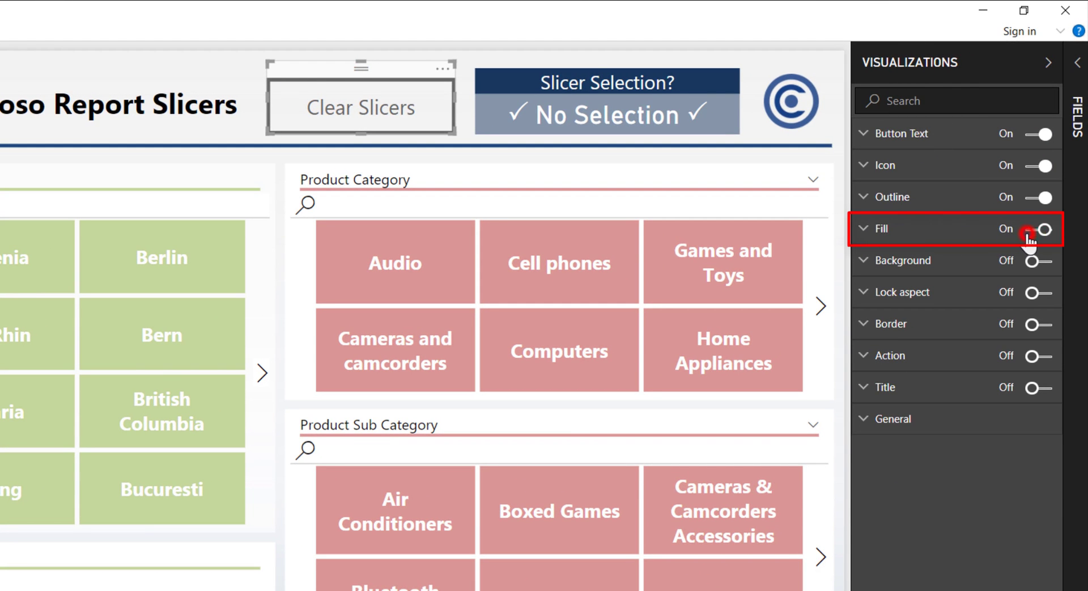
left_click(938, 234)
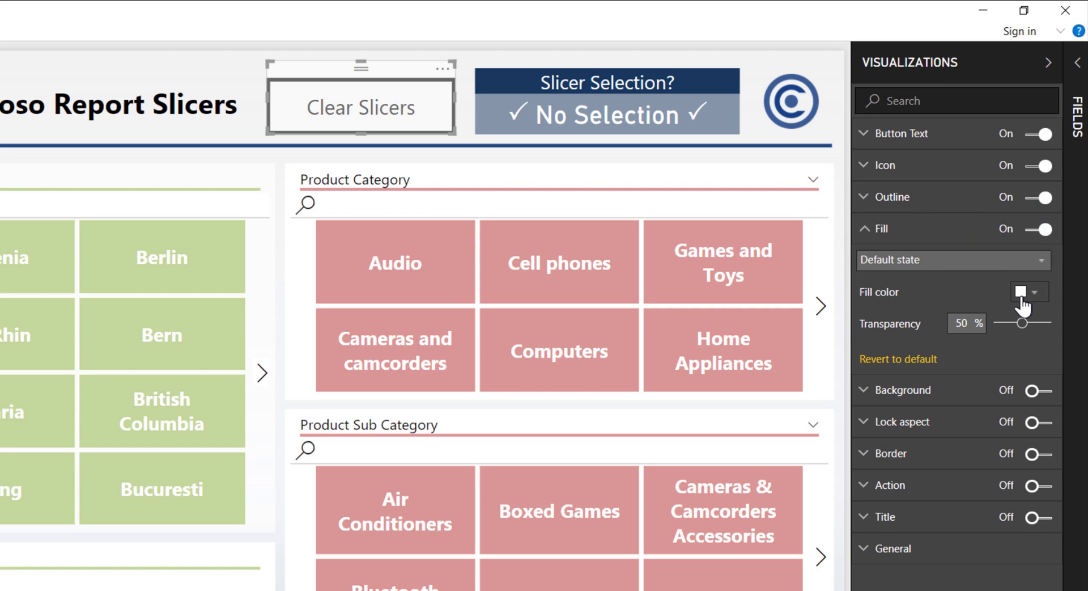
left_click_drag(1023, 325, 1001, 324)
left_click(953, 264)
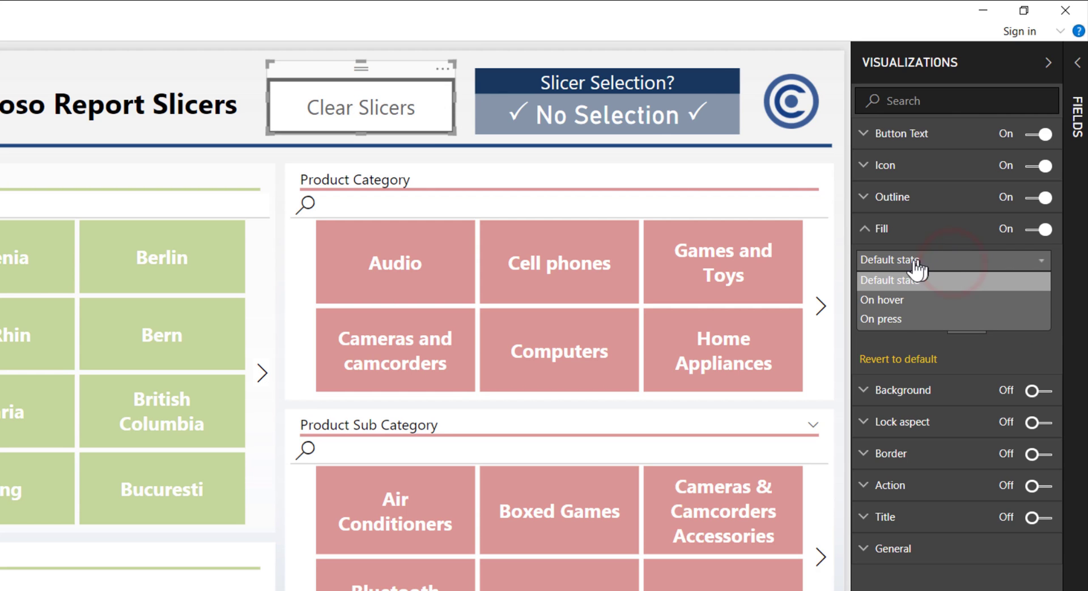
left_click(906, 306)
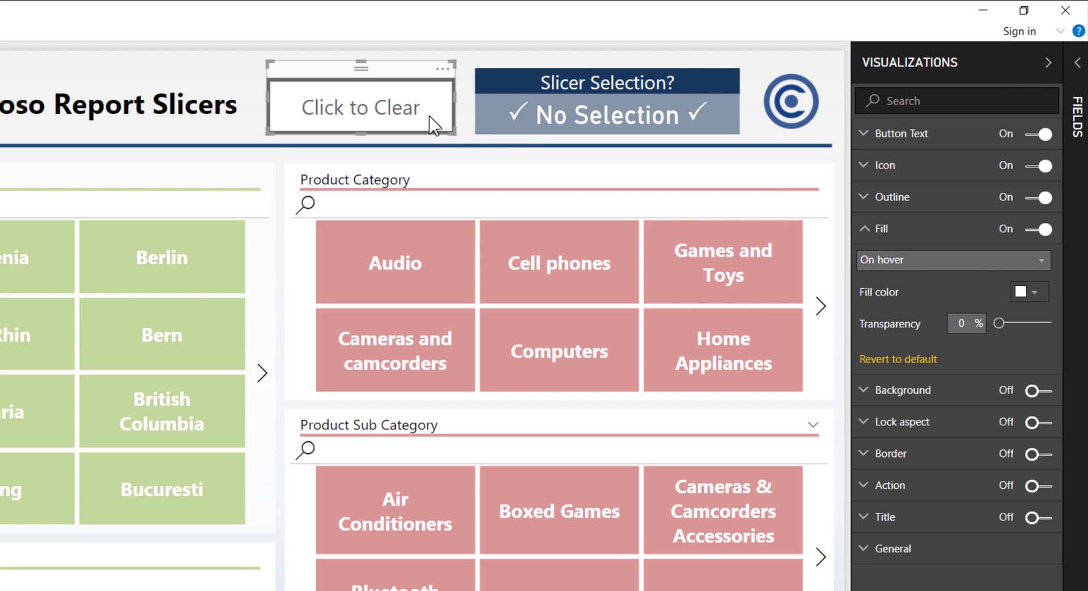
Make the hover fill dark blue and preview it on the button.
left_click(1030, 296)
left_click(942, 333)
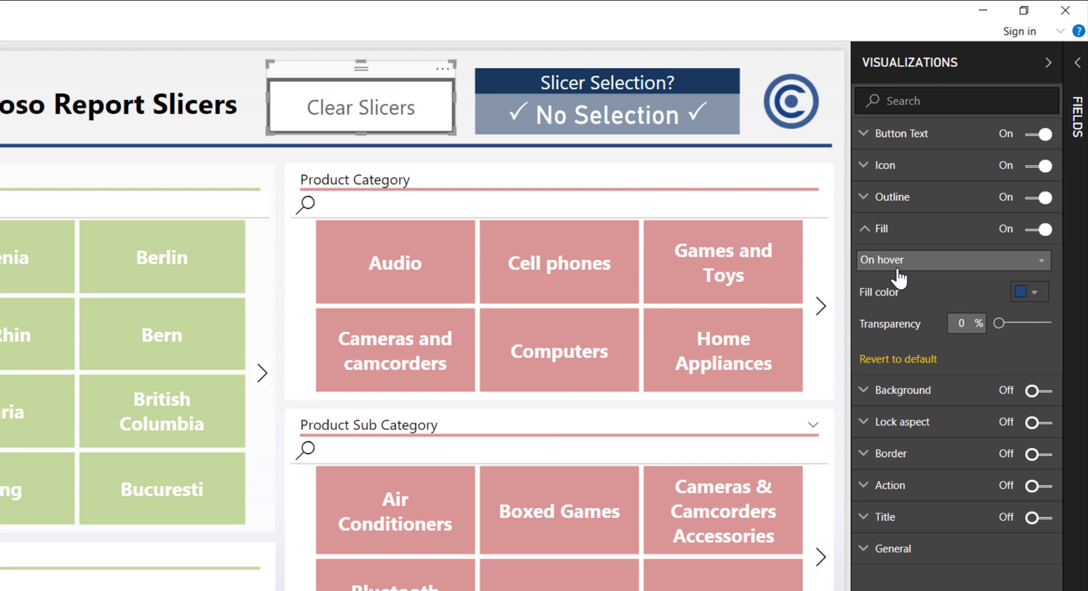
left_click(340, 110)
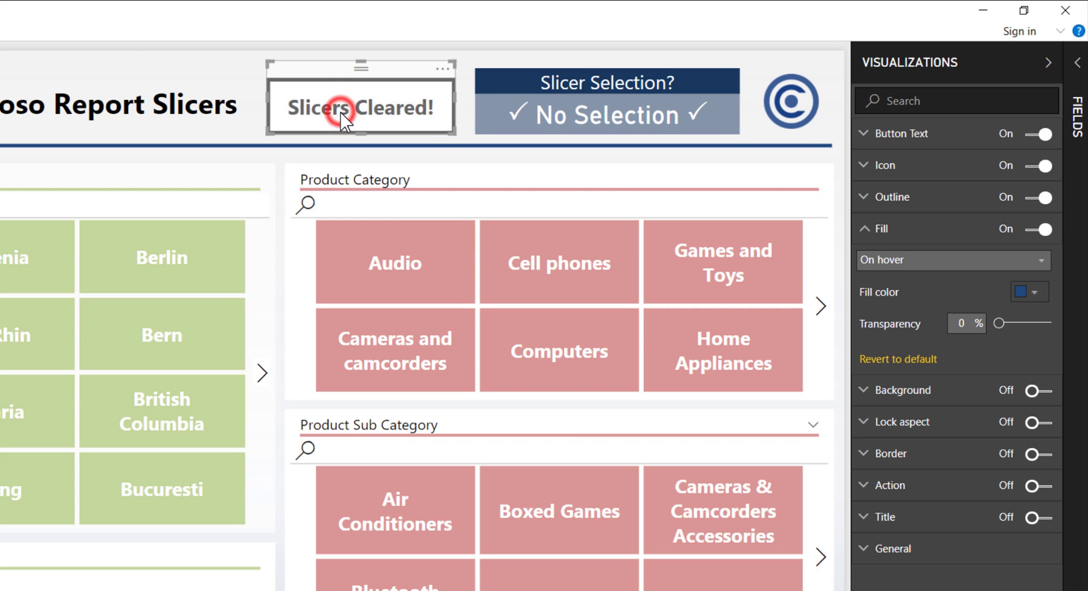
left_click(339, 110)
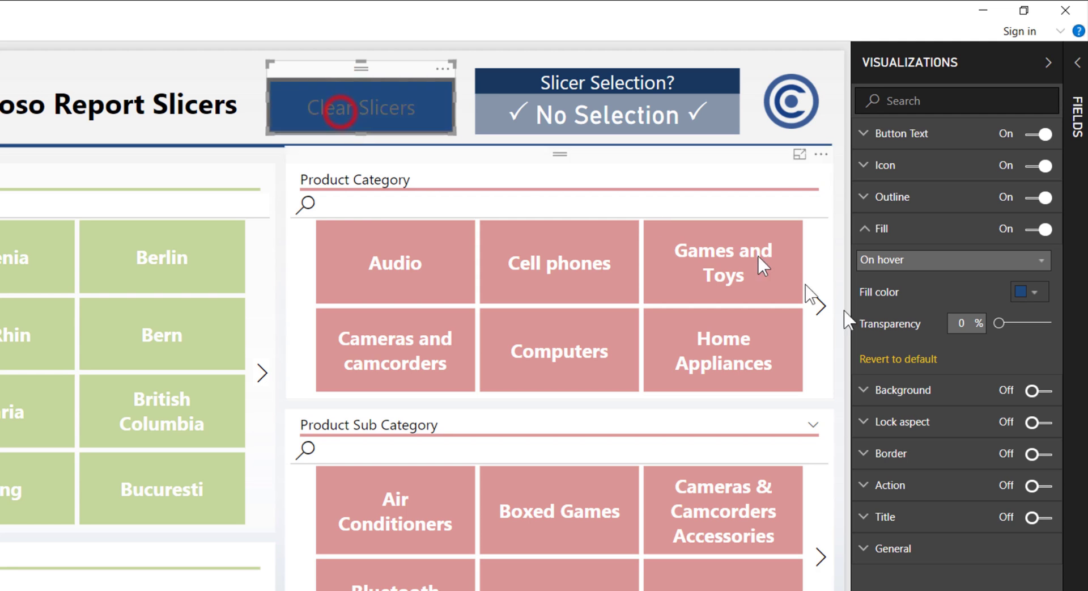
Make the pressed-state fill dark blue too and test the button's hover and press.
left_click(943, 262)
left_click(913, 316)
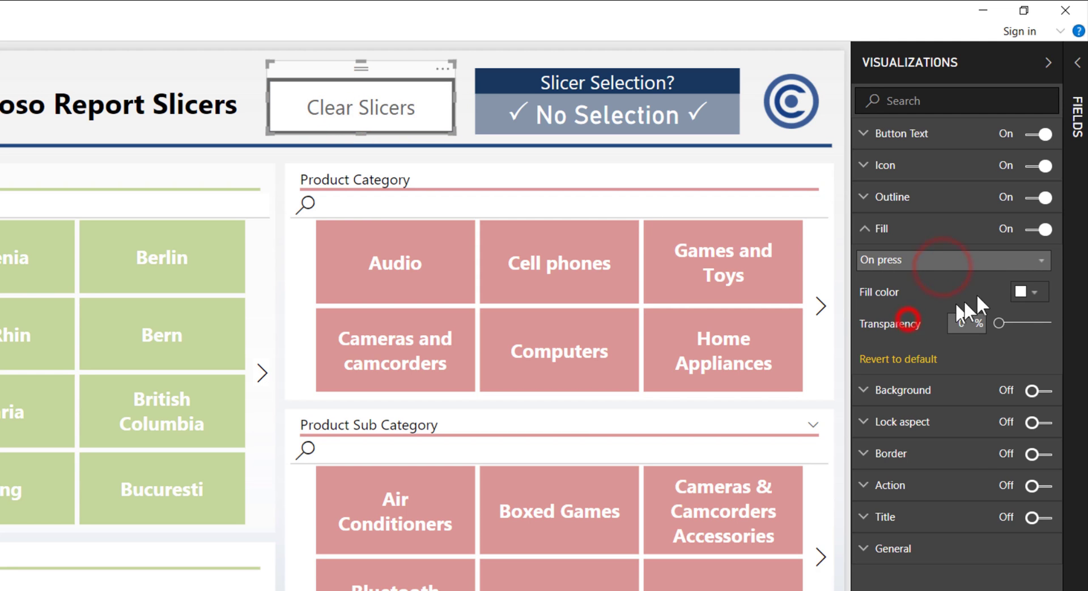
left_click(1035, 293)
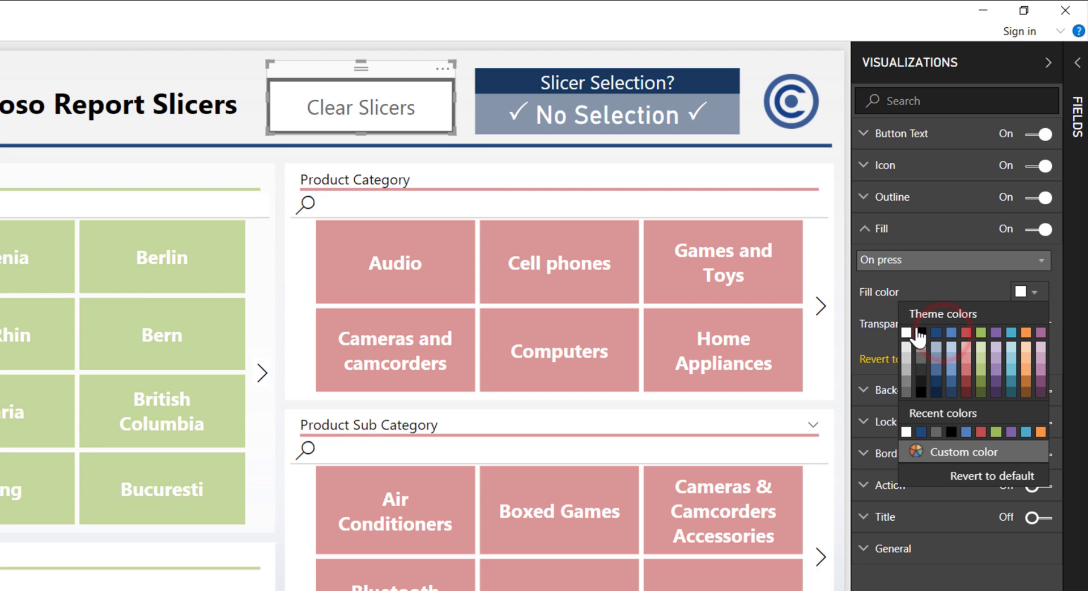
left_click(939, 333)
left_click(358, 125)
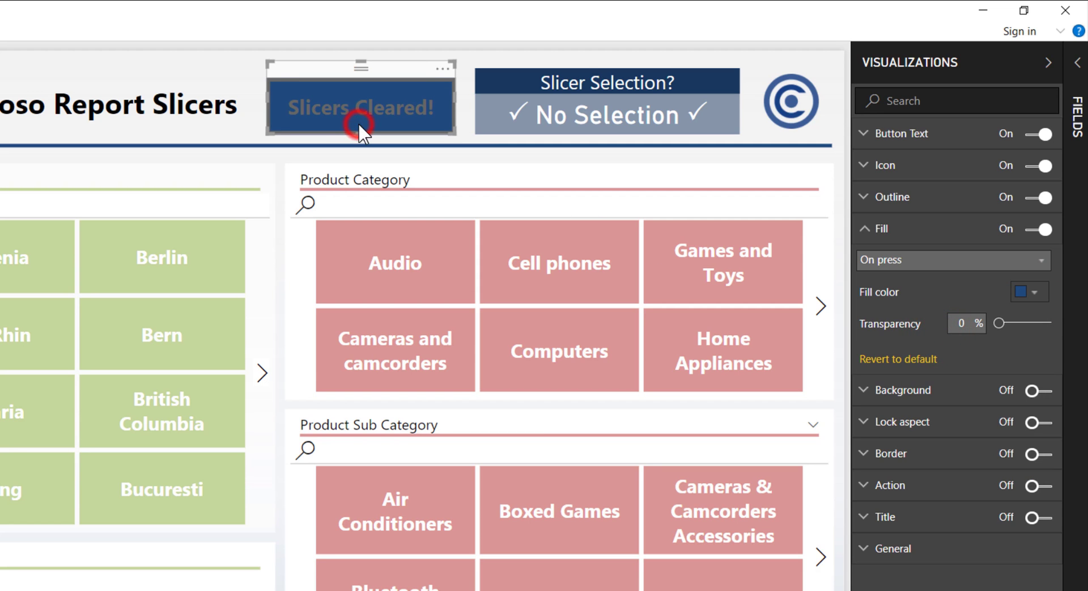
left_click(374, 112)
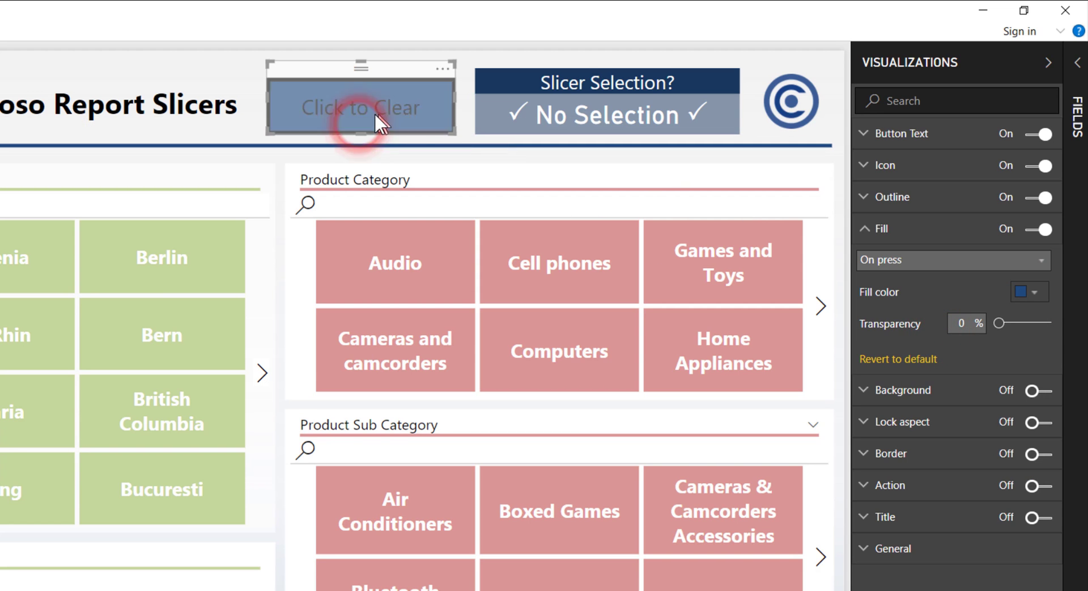
left_click(374, 112)
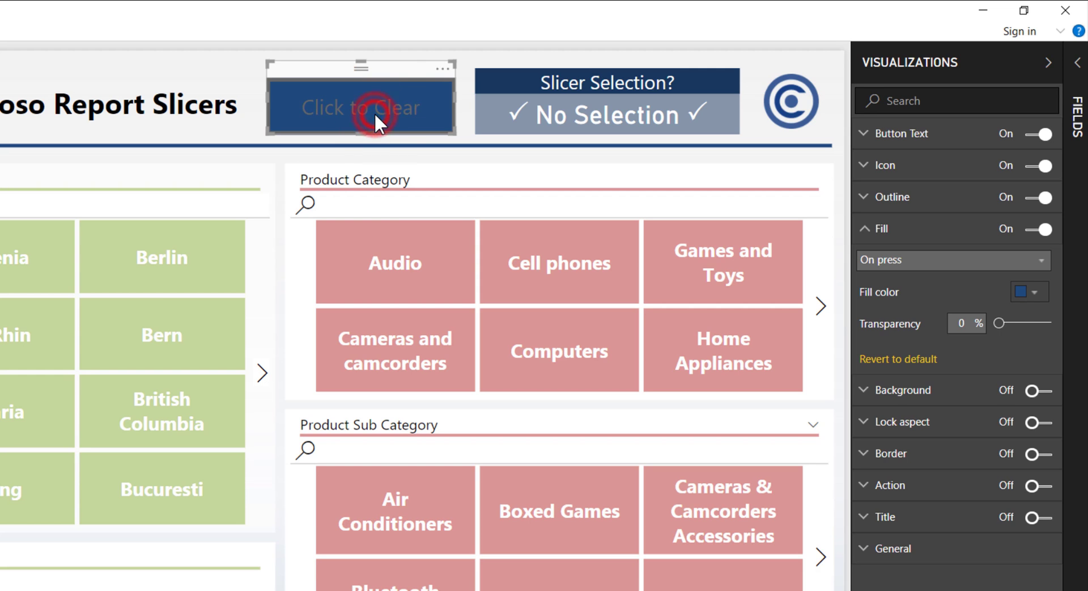
Make the Clear Slicers button's On hover text white.
left_click(915, 228)
left_click(914, 134)
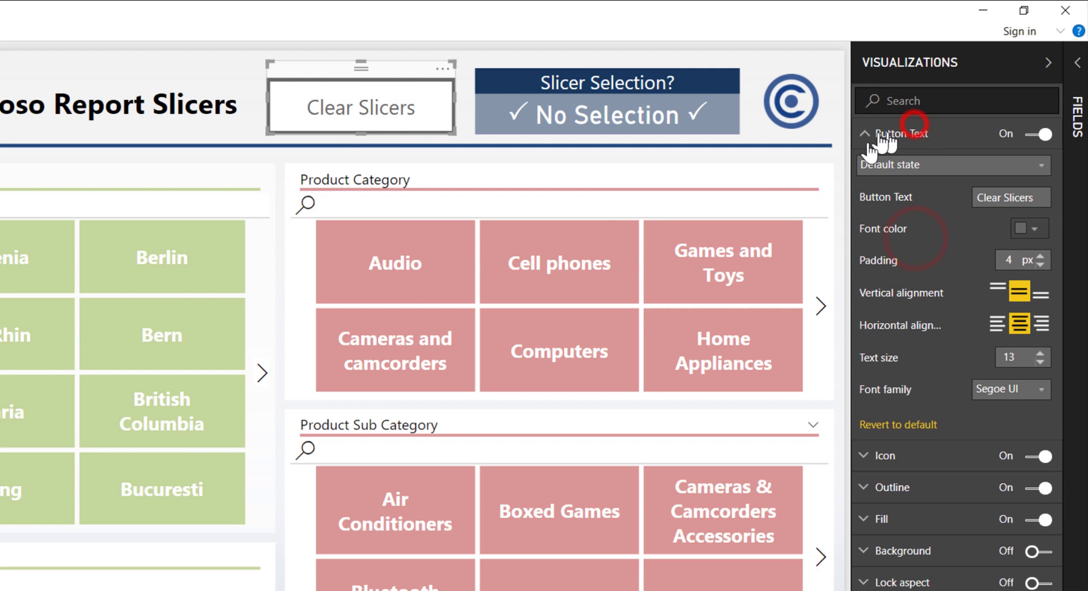
left_click(911, 165)
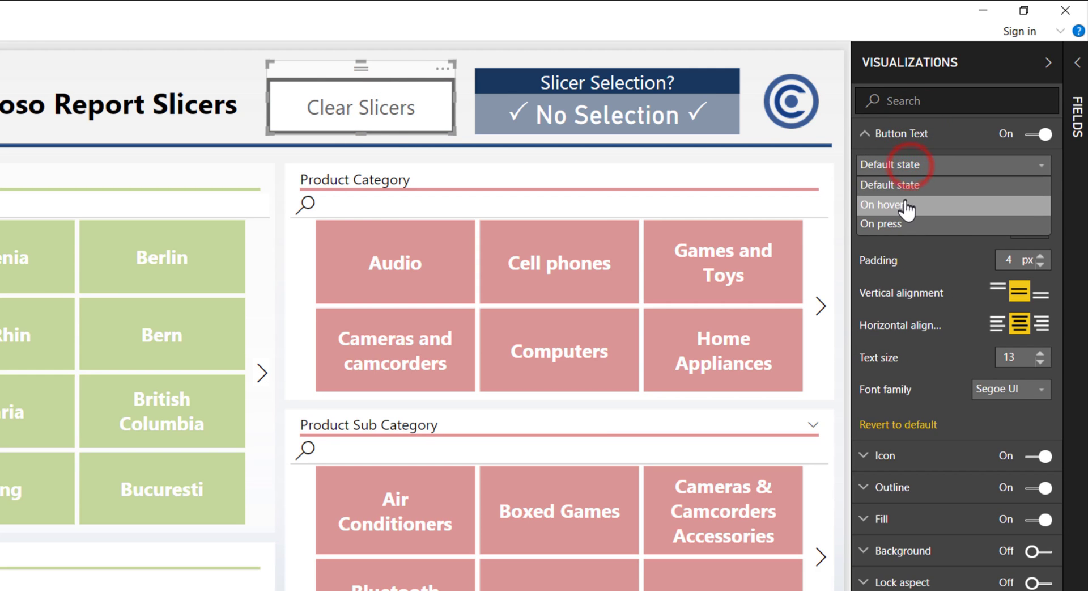
left_click(905, 203)
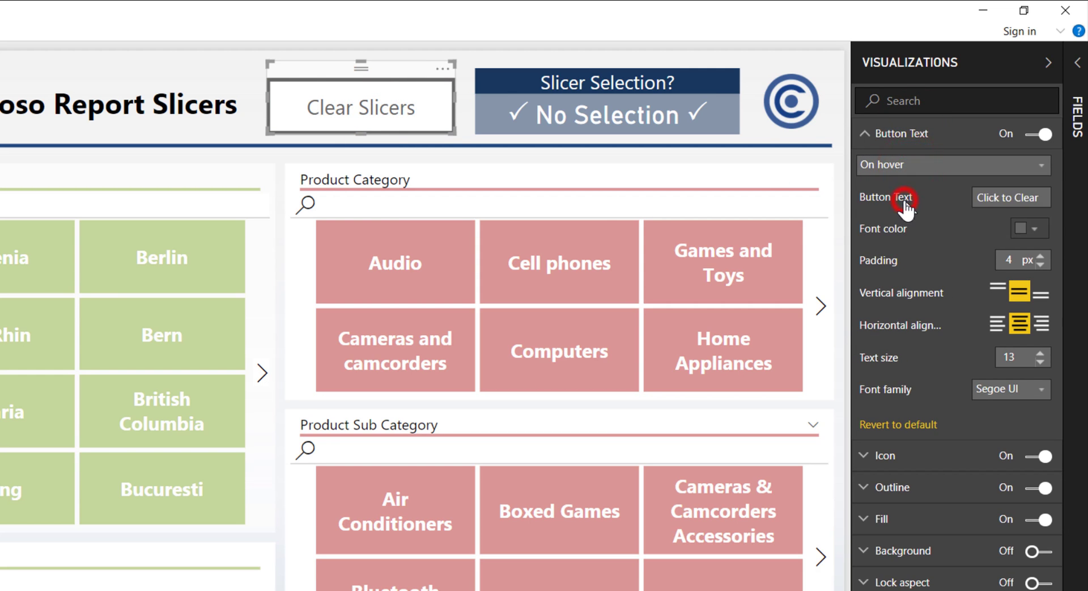
left_click(1020, 230)
left_click(910, 279)
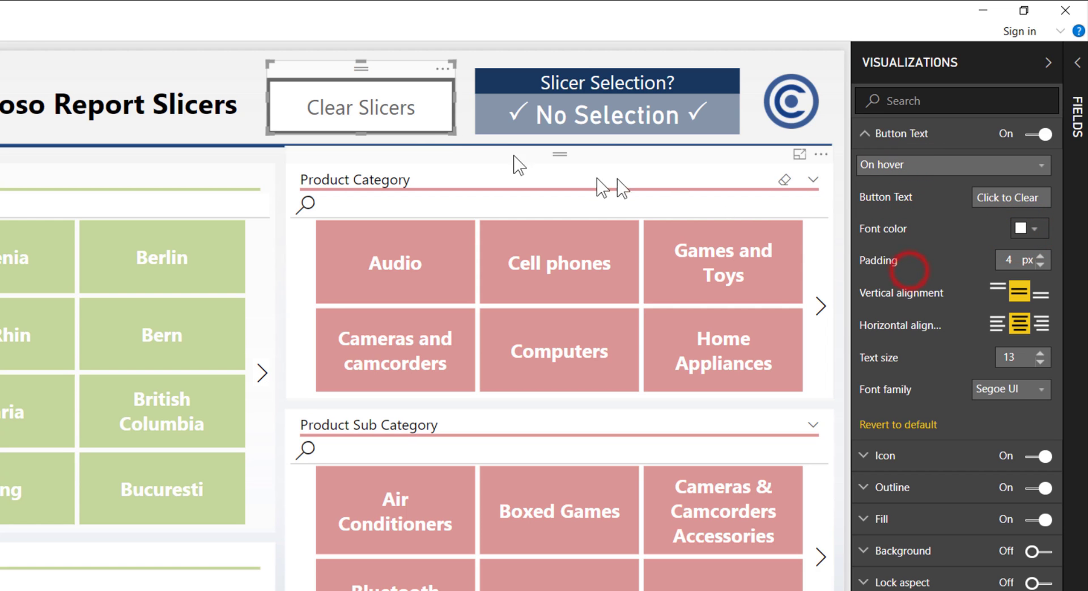
left_click(396, 108)
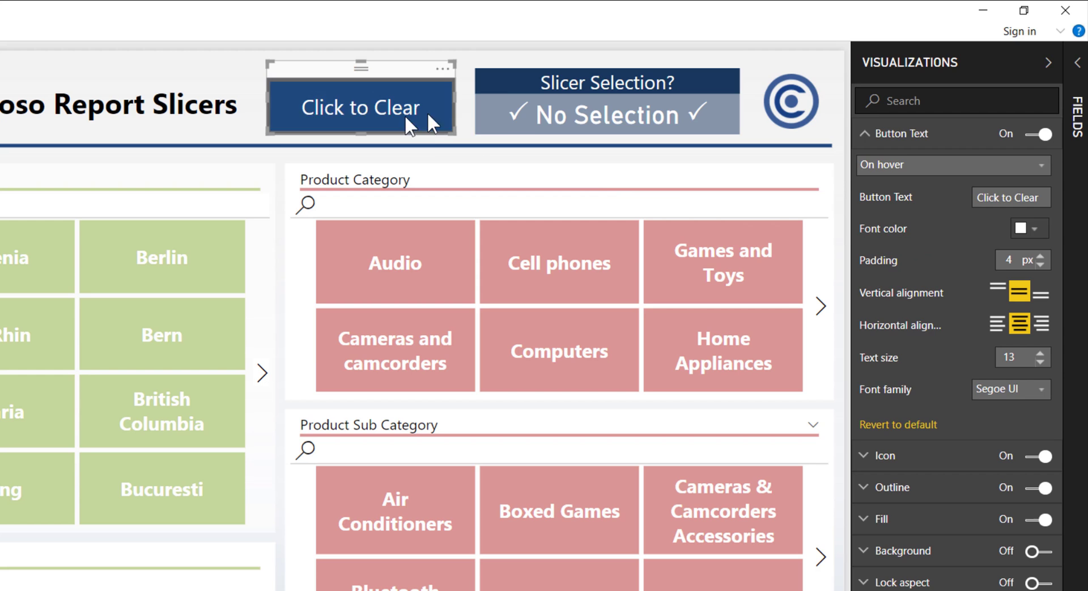
Make the On press button text white as well.
left_click(934, 170)
left_click(898, 218)
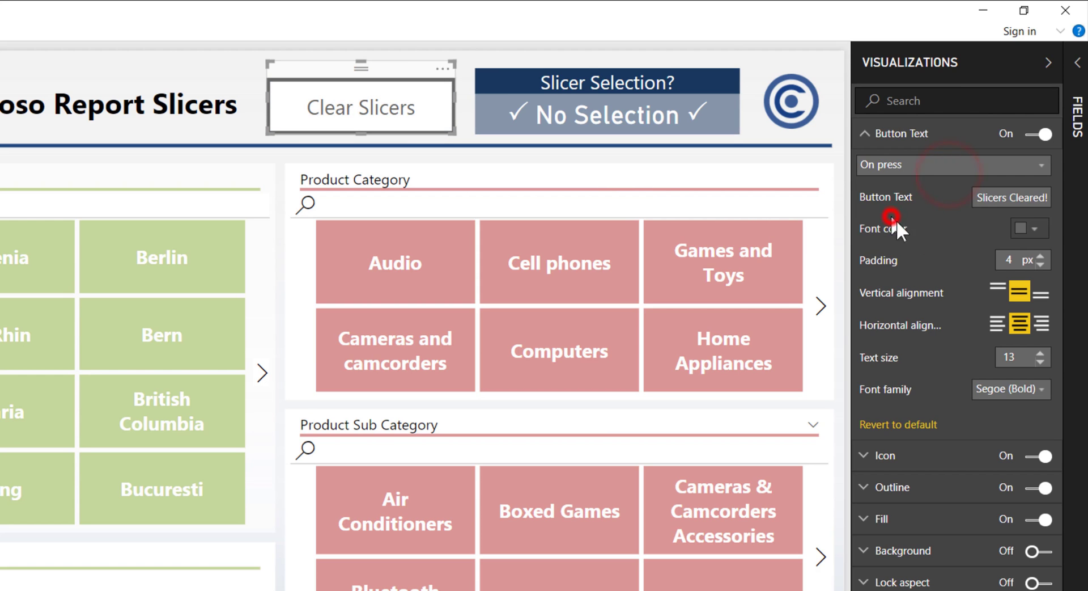
left_click(1023, 228)
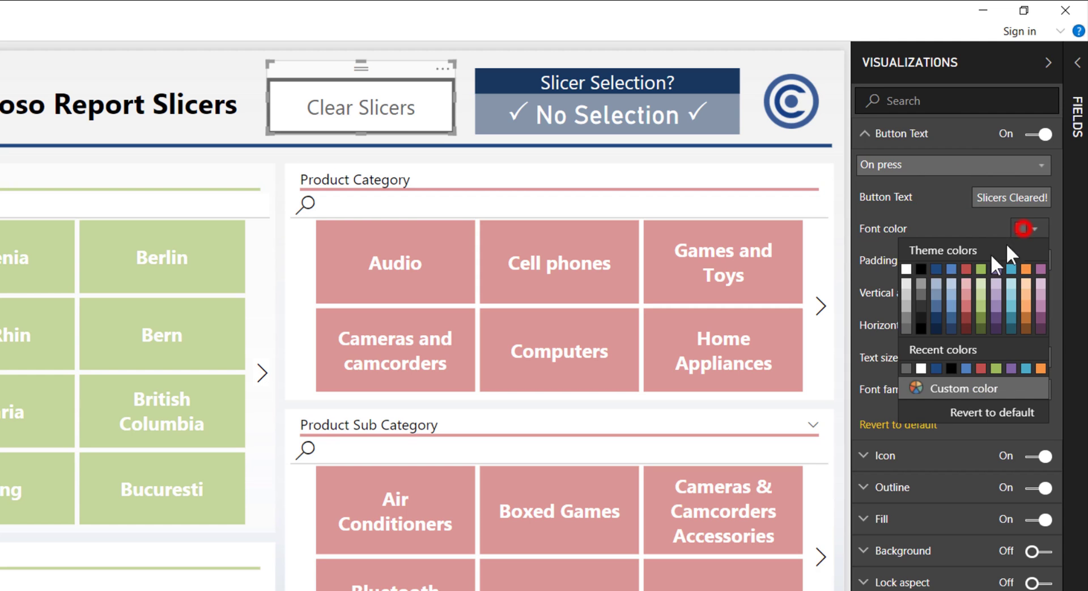
left_click(906, 269)
left_click(395, 119)
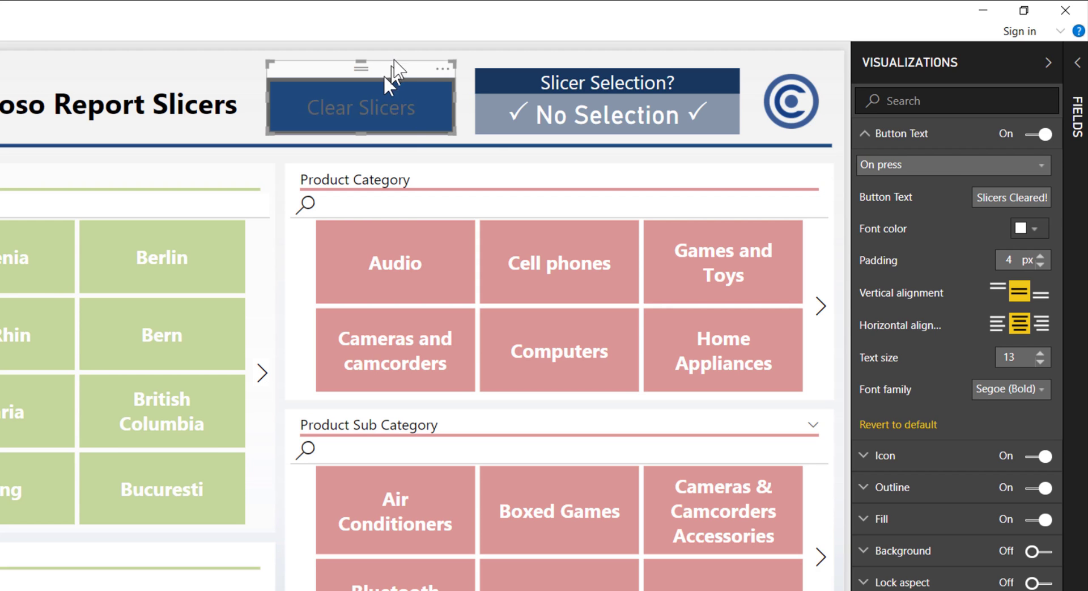
Deselect the button and press it to check the white 'Slicers Cleared!' label.
left_click(929, 138)
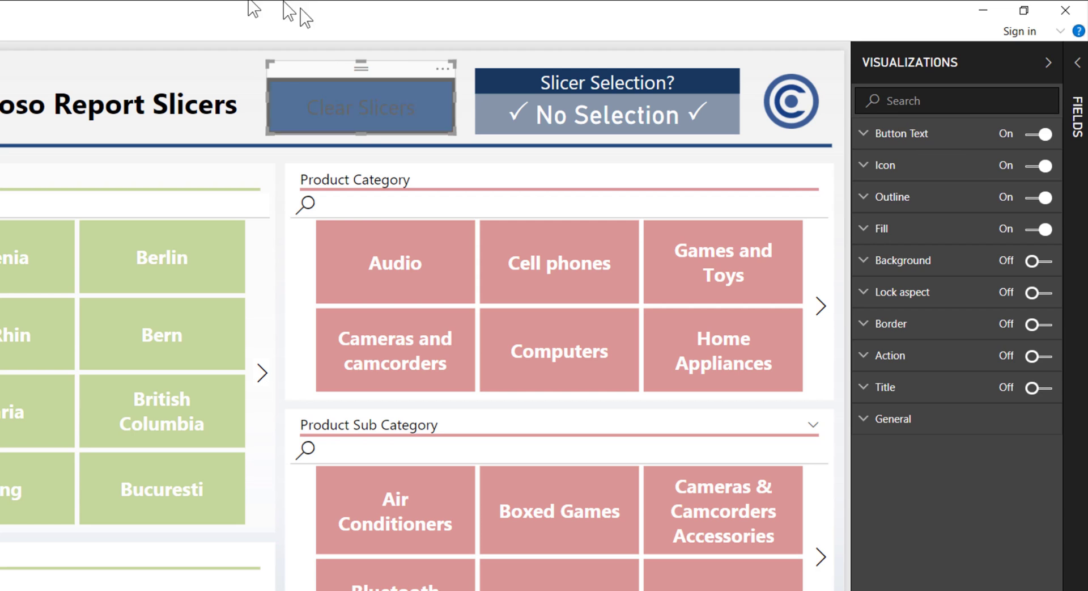
left_click(212, 54)
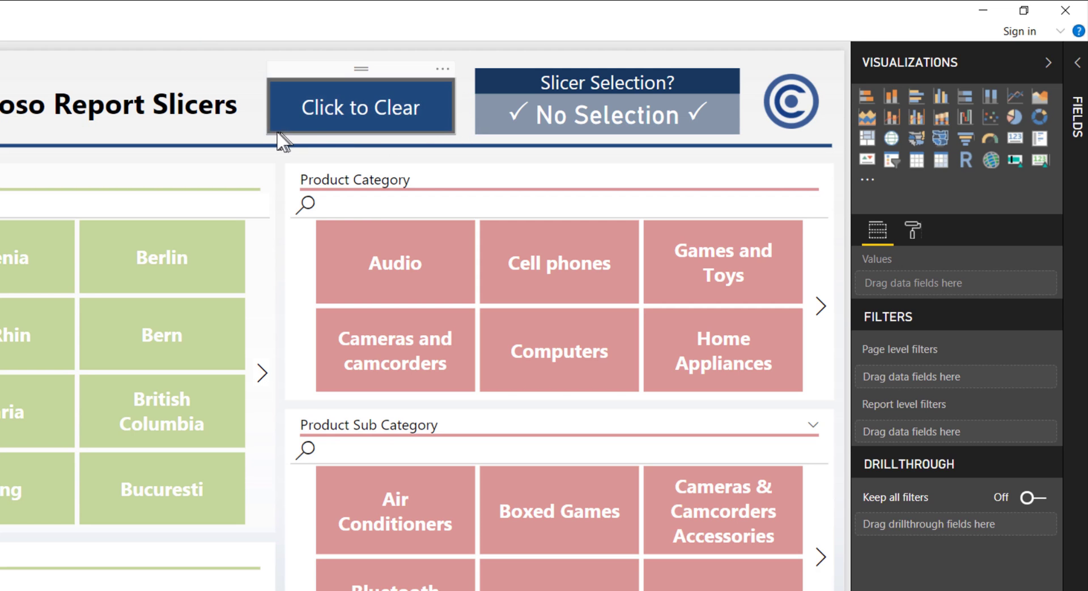
left_click(317, 110)
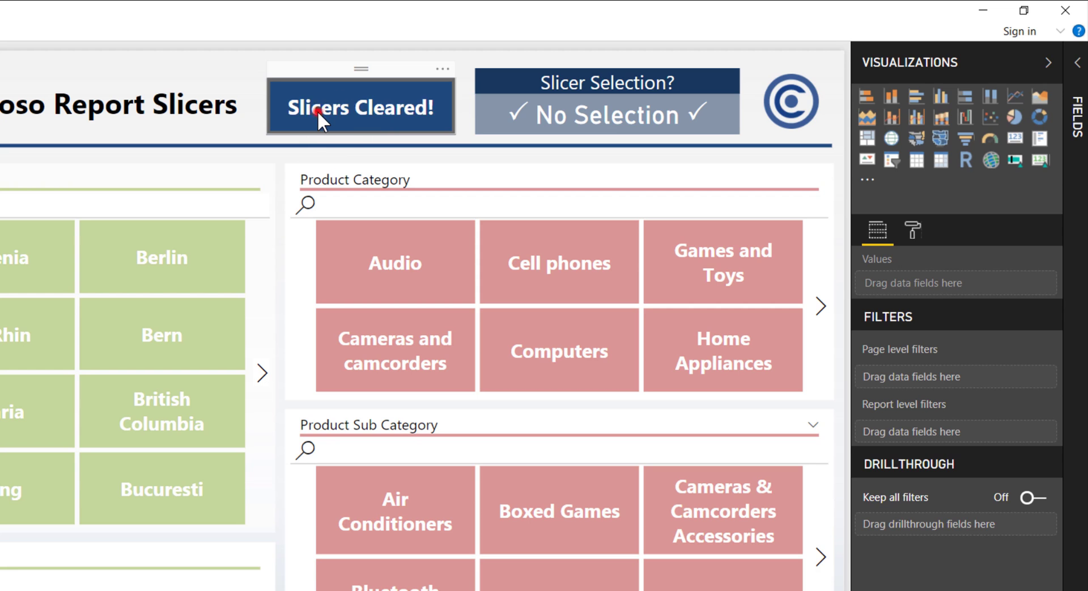
left_click(330, 114)
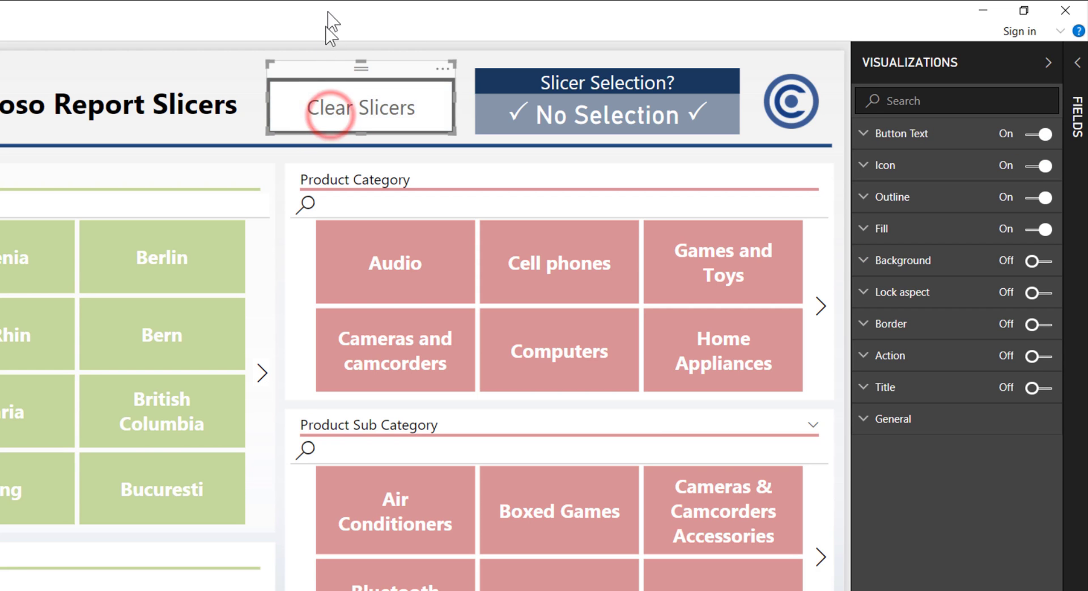
left_click(318, 98)
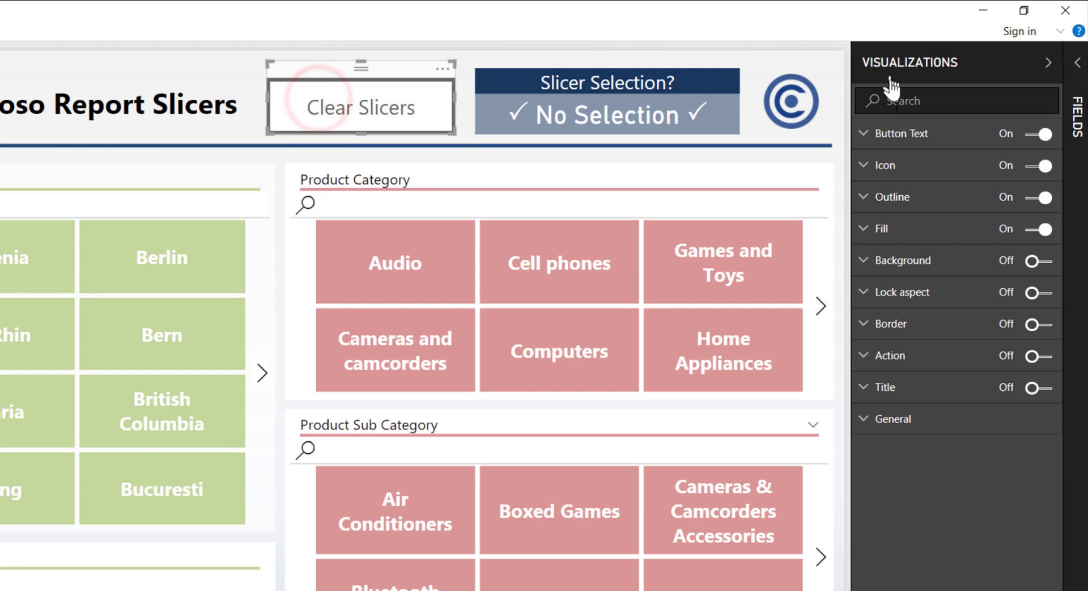
Give the button a dark blue default outline and preview it.
left_click(882, 203)
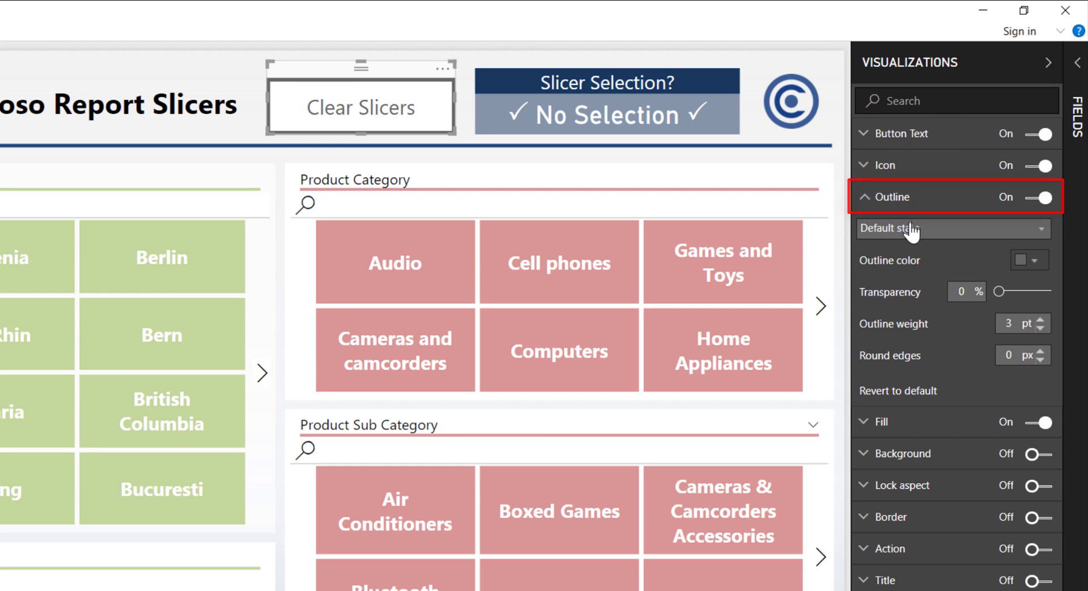
left_click(1027, 256)
left_click(941, 299)
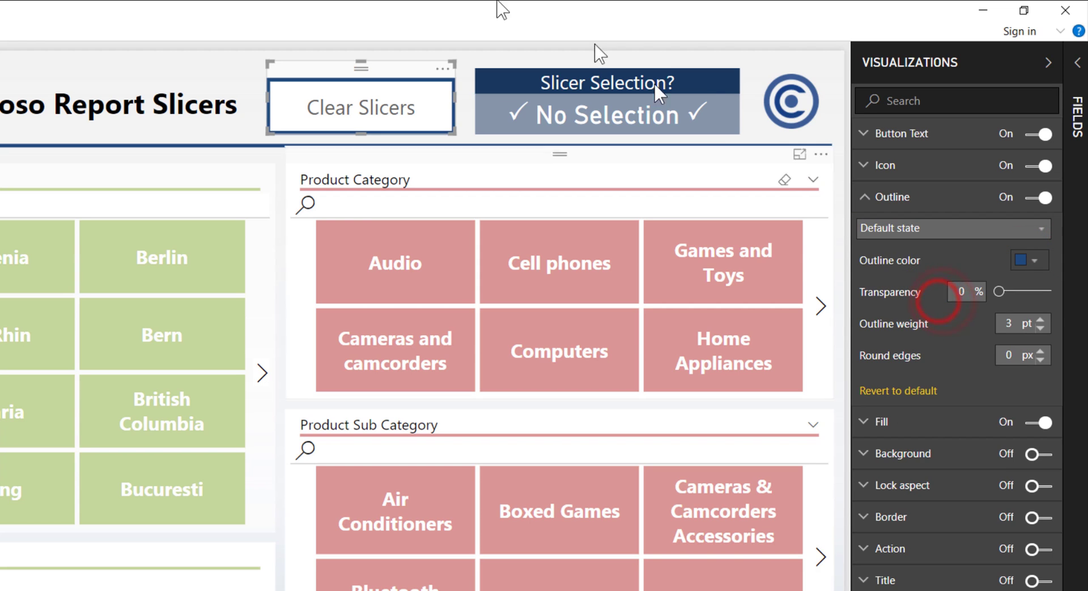
left_click(470, 51)
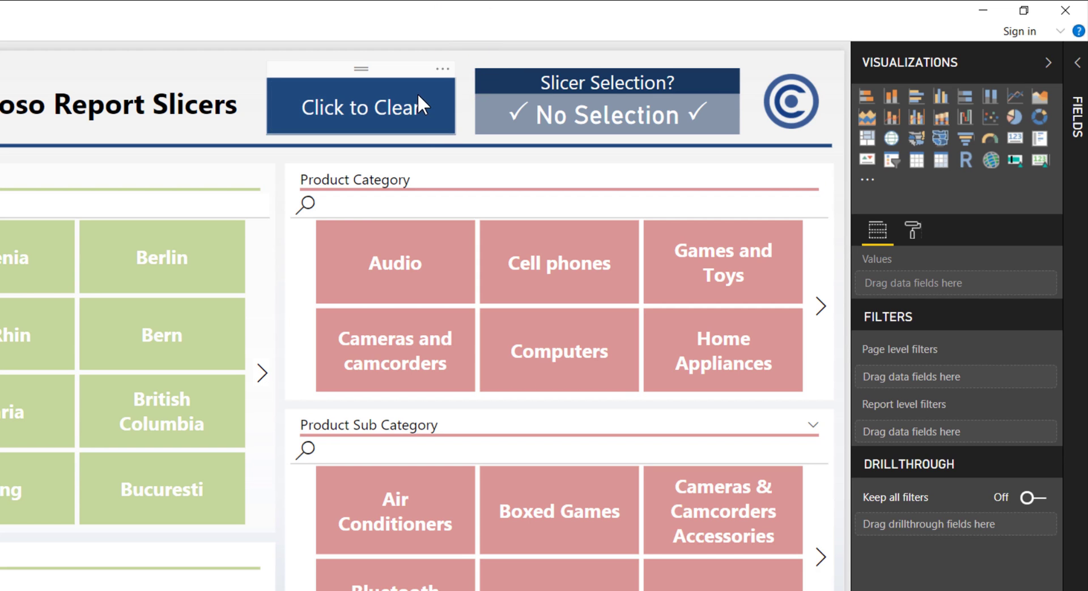
left_click(418, 70)
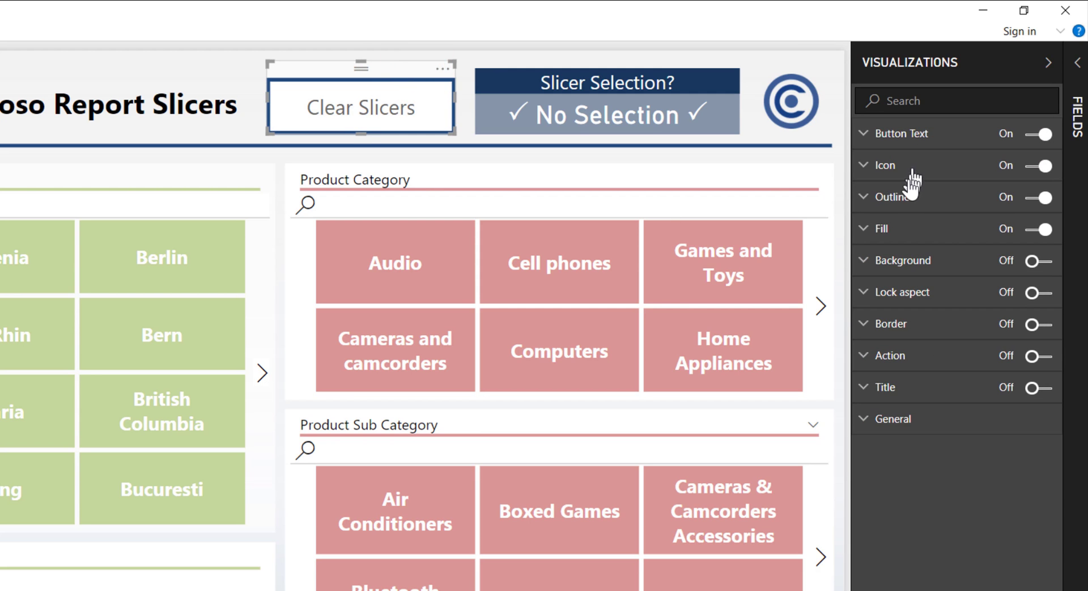
Make the button's On hover and On press outlines white.
left_click(906, 198)
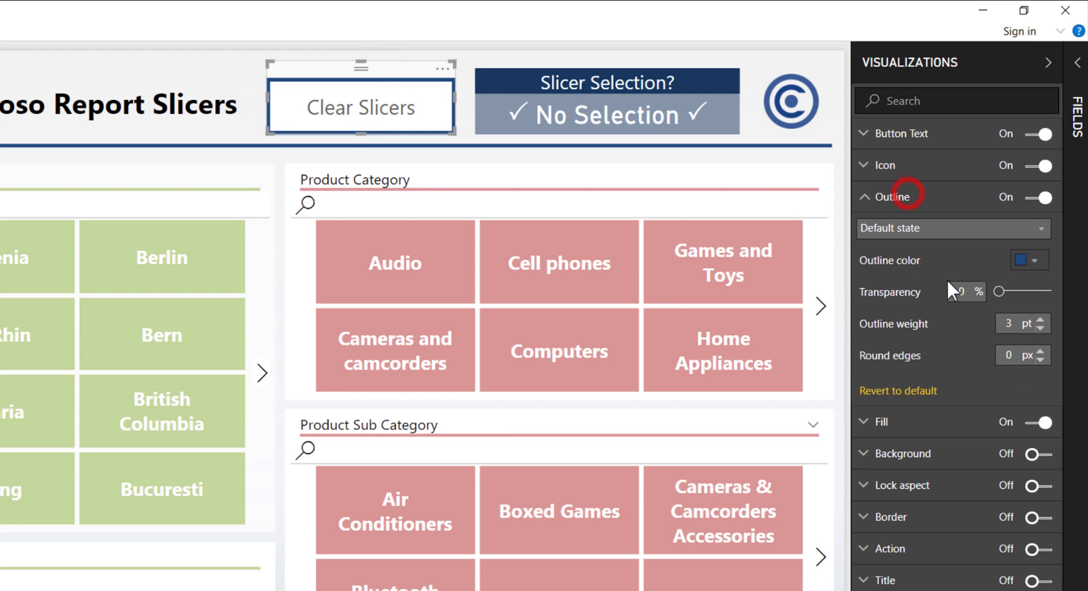
left_click(938, 228)
left_click(930, 264)
left_click(1027, 260)
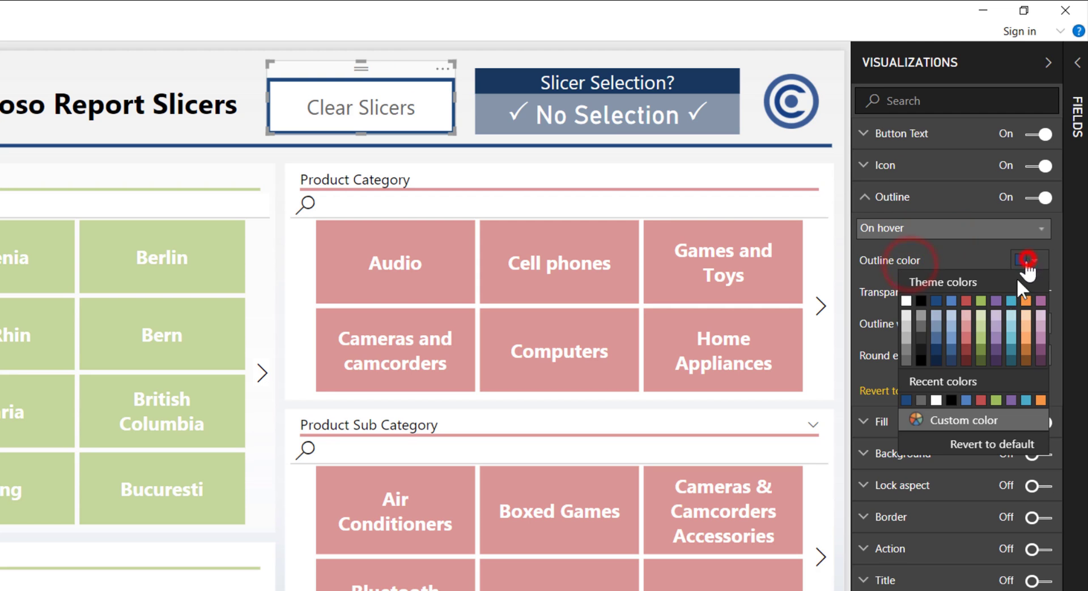
left_click(906, 301)
left_click(913, 229)
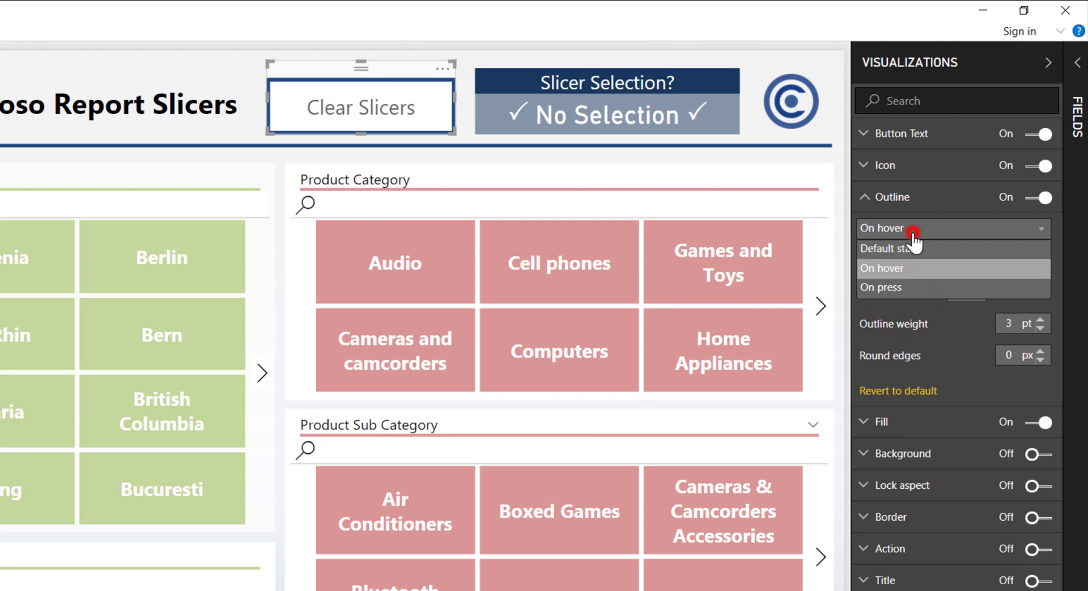
left_click(883, 286)
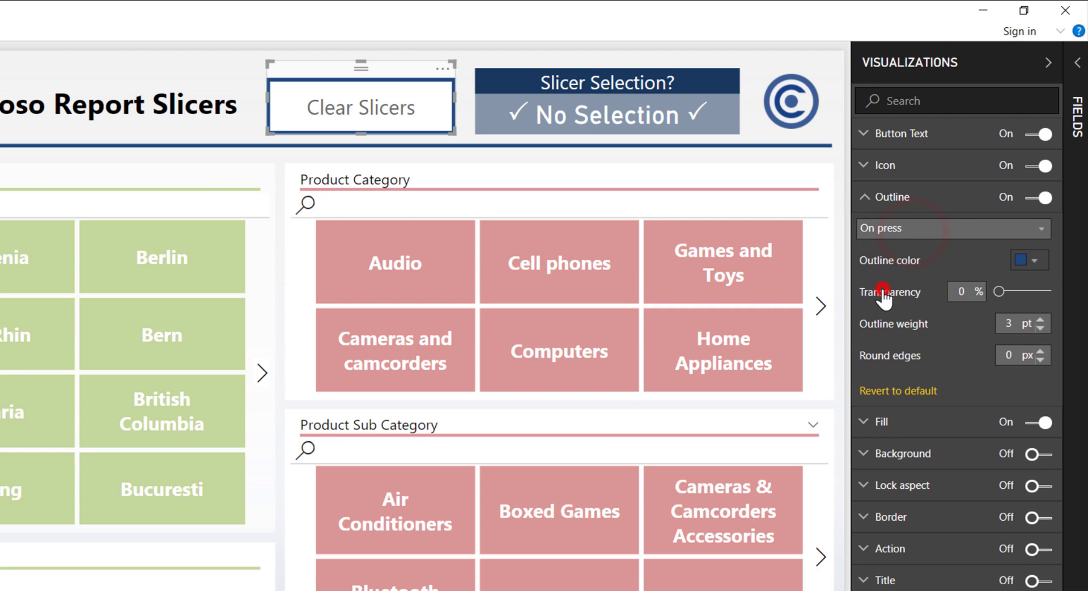
left_click(1020, 262)
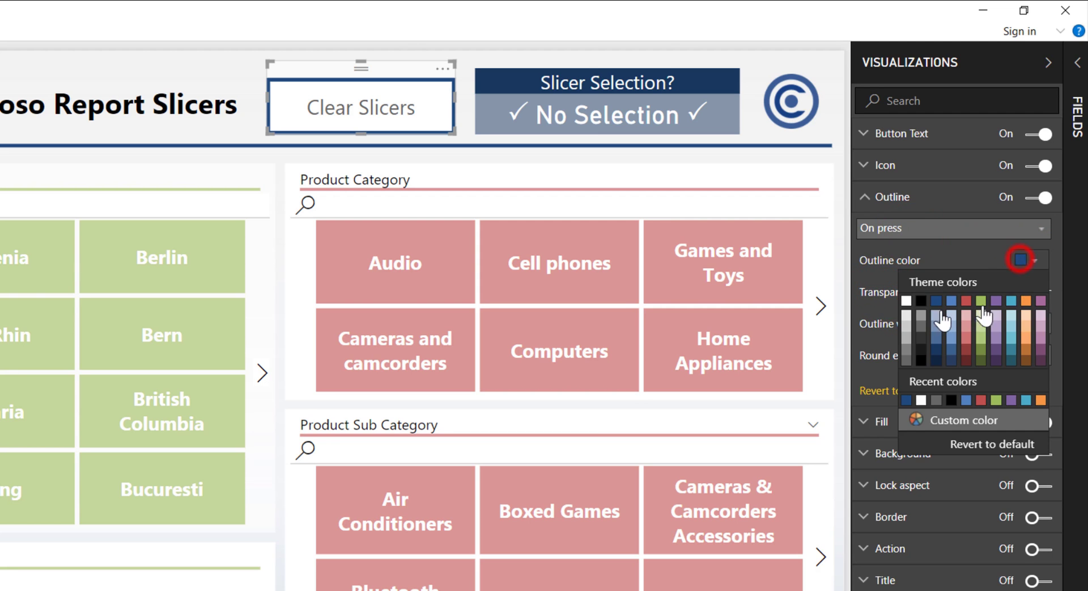
left_click(905, 304)
Press the button to check the new hover and press outlines.
left_click(894, 198)
left_click(412, 110)
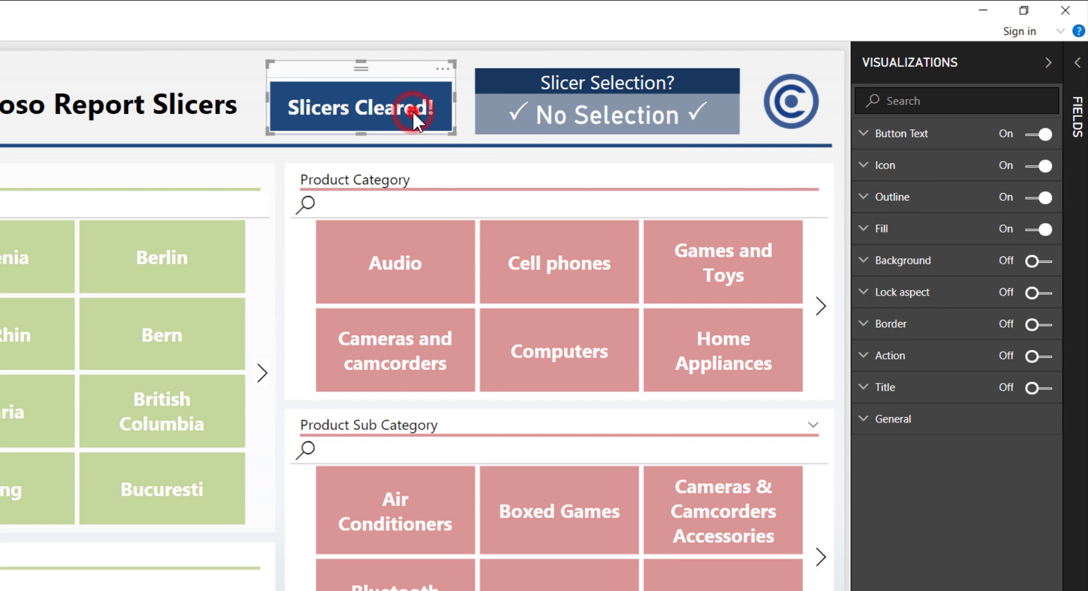
left_click(418, 106)
left_click(427, 107)
left_click(414, 111)
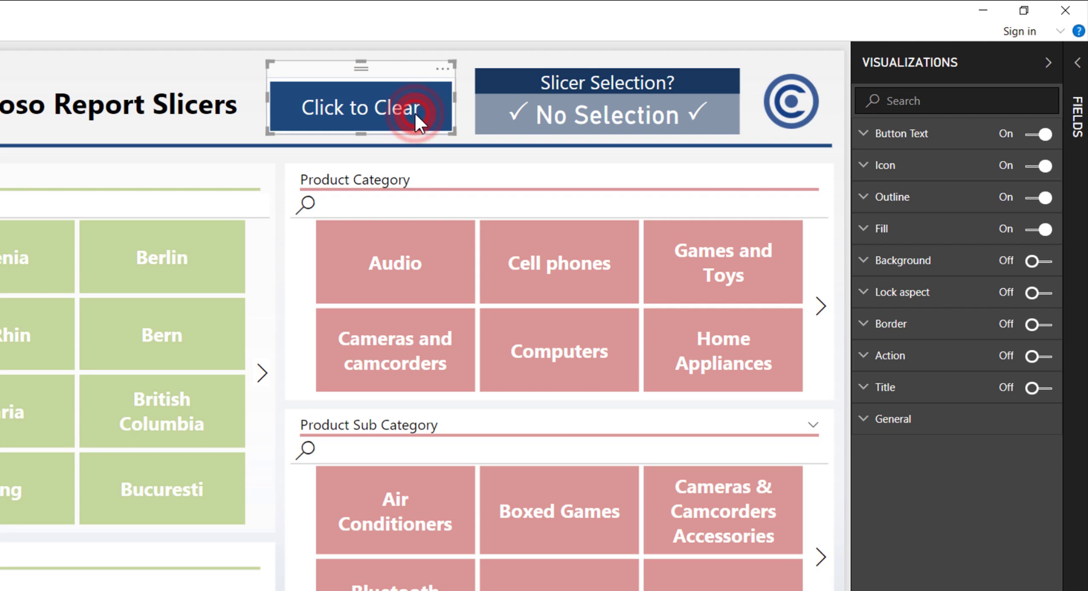
Raise the pressed-state outline weight to 8 pt and test the press look.
left_click(913, 200)
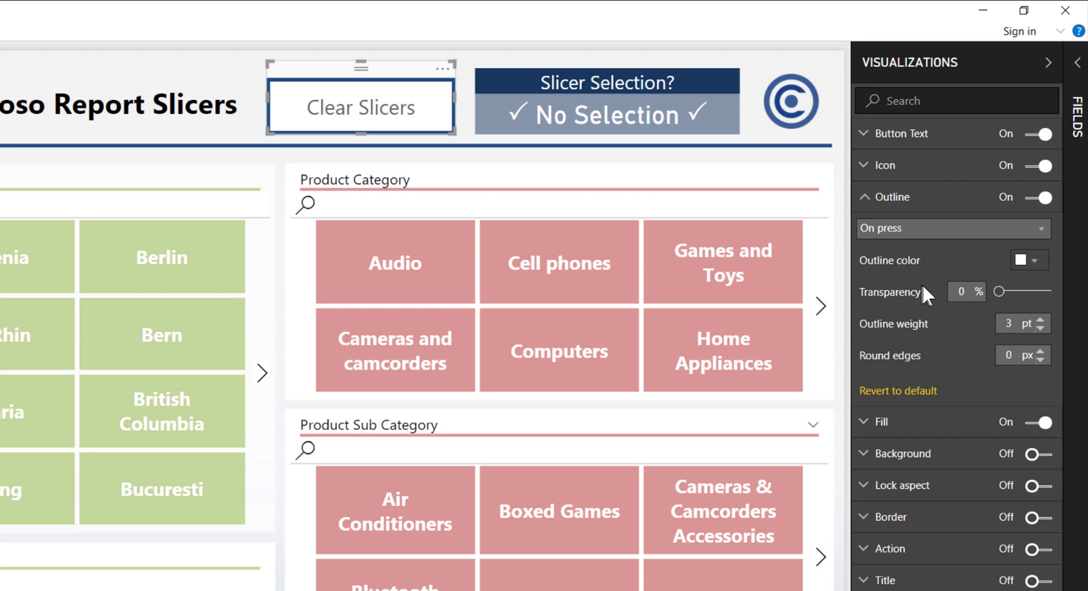
left_click(911, 232)
left_click(1040, 320)
left_click(348, 110)
left_click(348, 110)
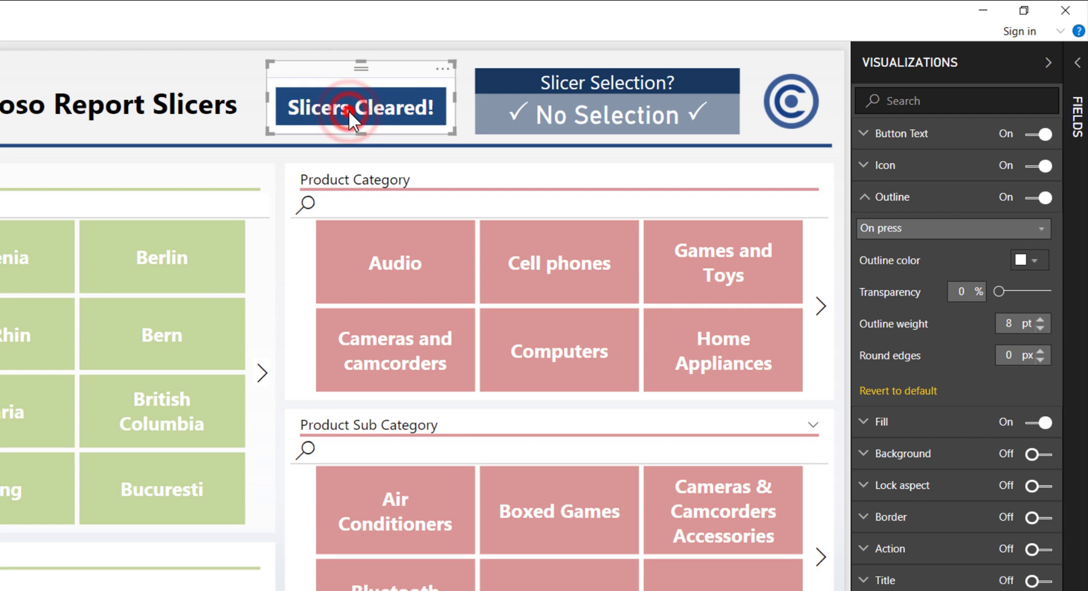
left_click(348, 110)
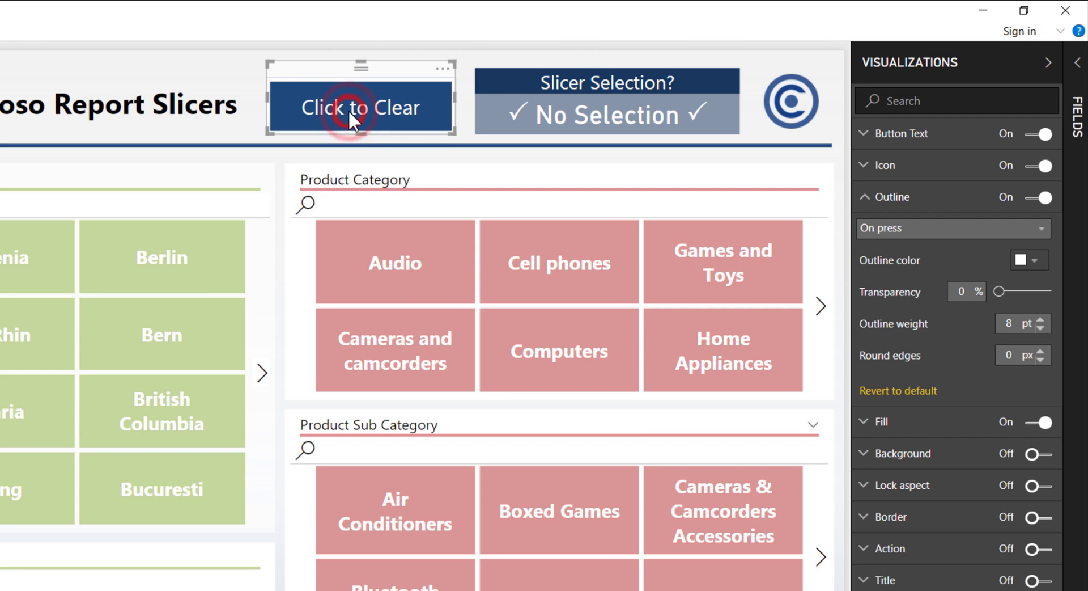
Deselect and reselect the Clear Slicers button, pressing it to test its states.
left_click(500, 50)
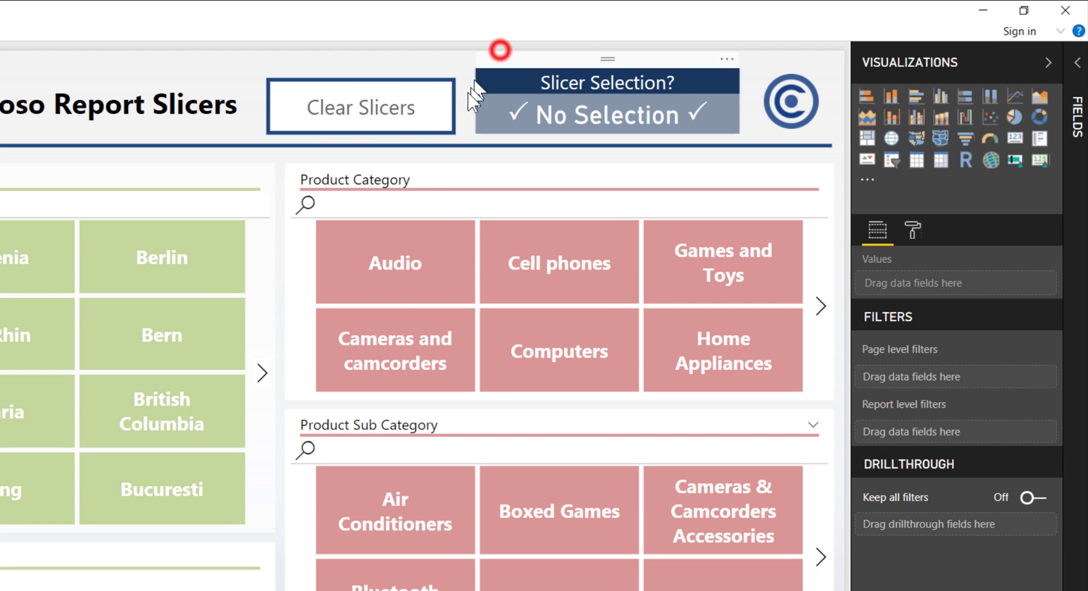
left_click(420, 112)
left_click(421, 112)
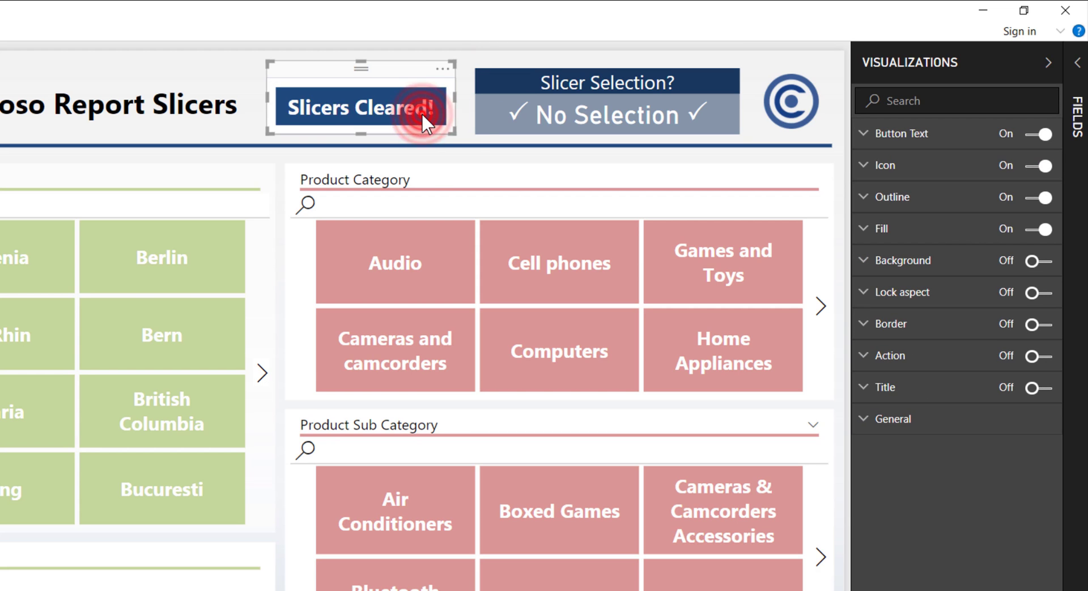
left_click(411, 77)
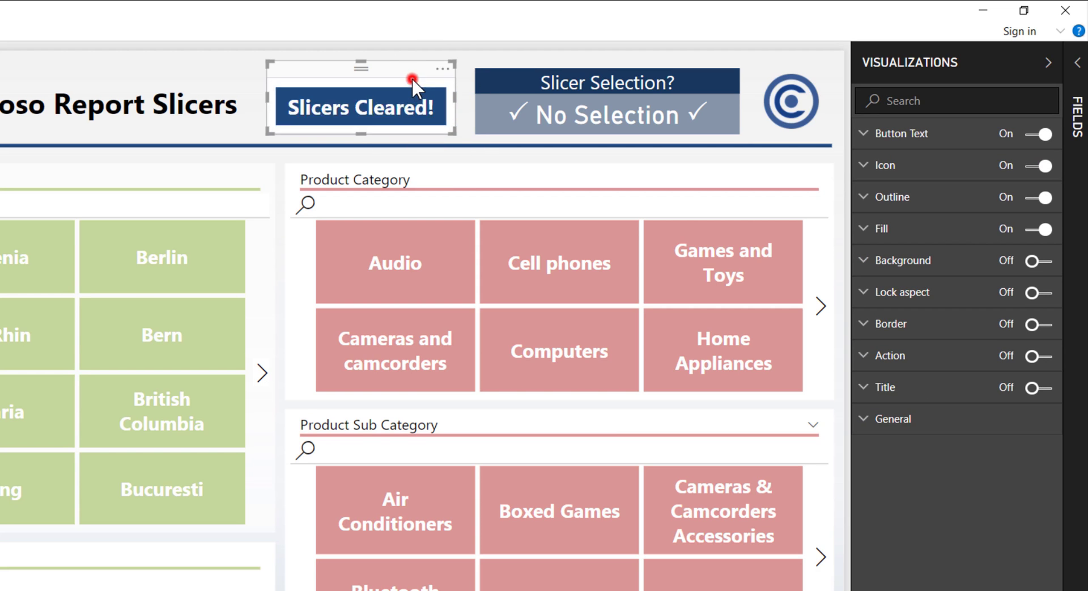
left_click(422, 115)
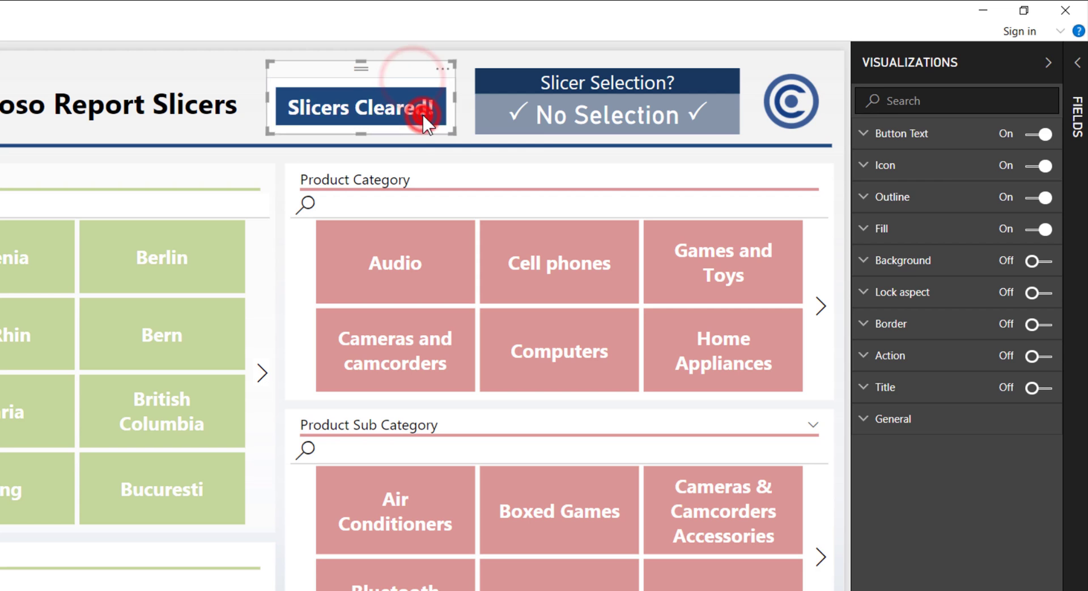
Round the Clear Slicers button's edges to 10 px.
left_click(942, 199)
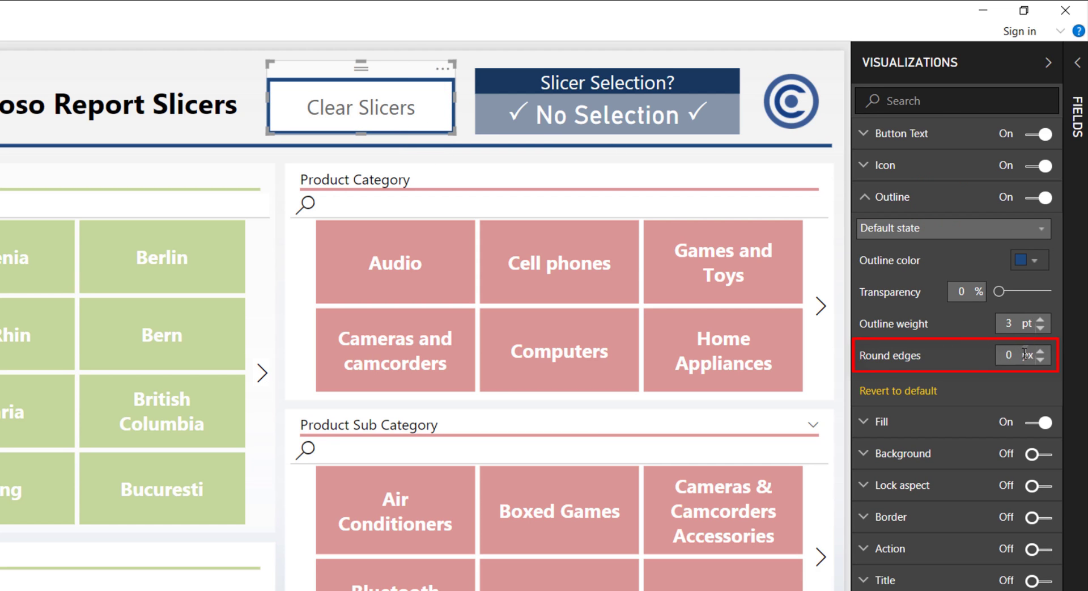
type("5")
key("BackSpace")
type("10")
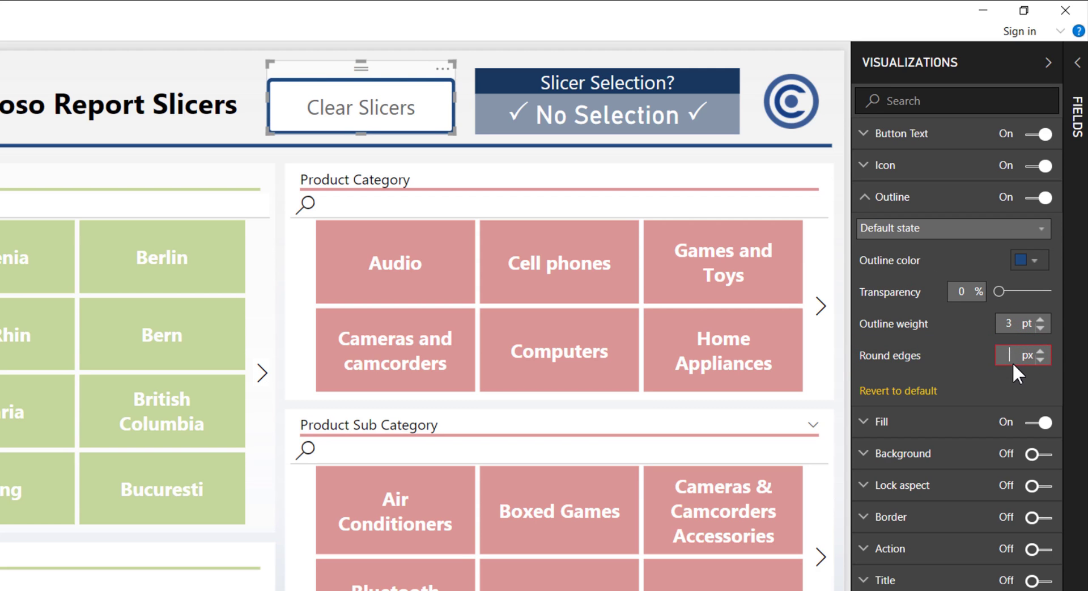
Switch the outline state to On hover and preview the button's look.
left_click(950, 228)
left_click(910, 266)
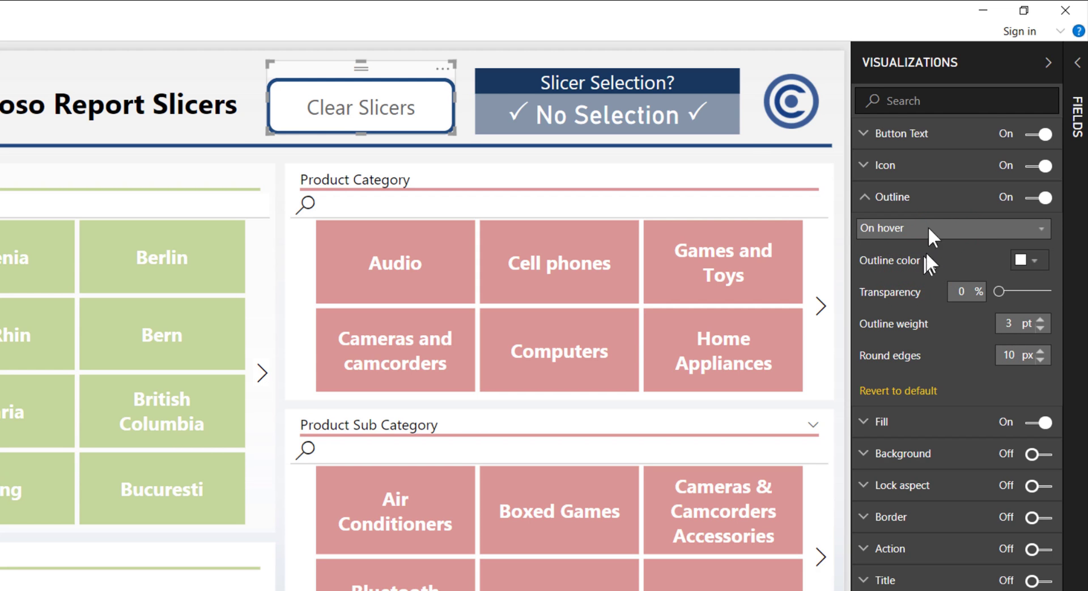
left_click(214, 55)
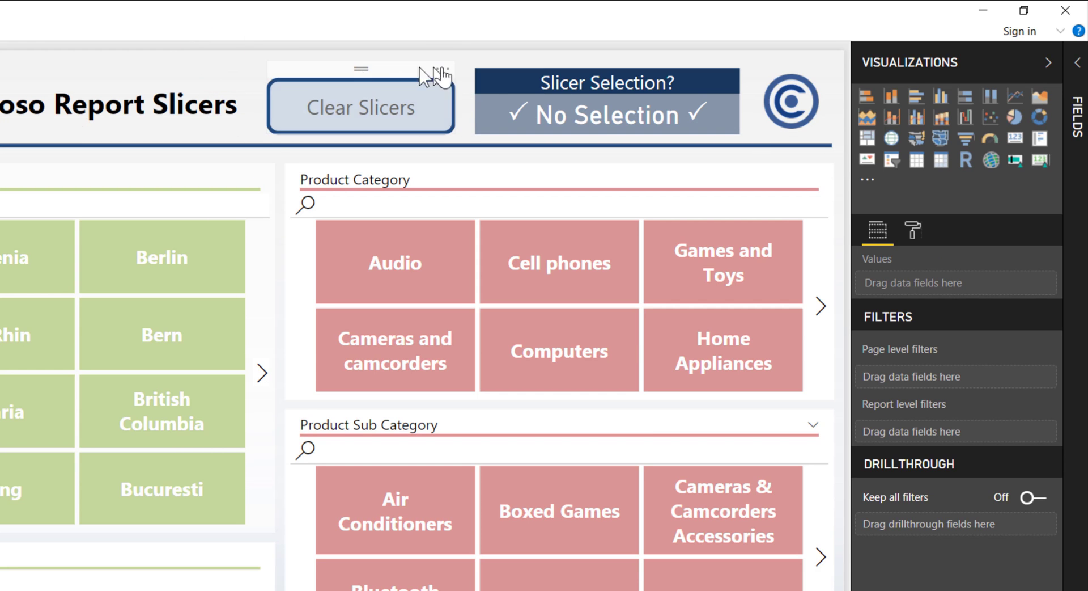
left_click(401, 114)
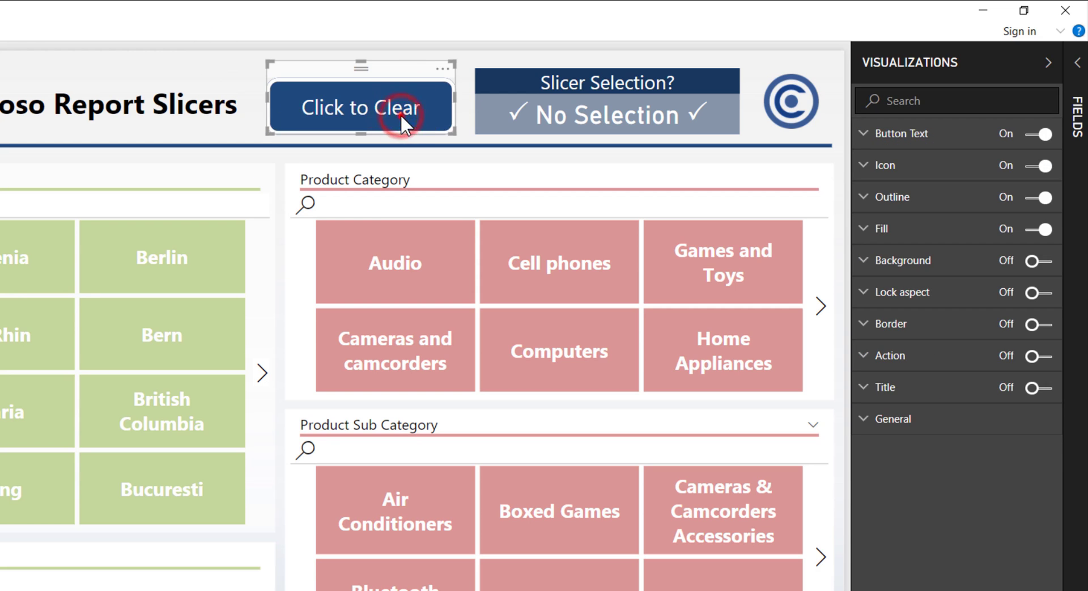
left_click(504, 10)
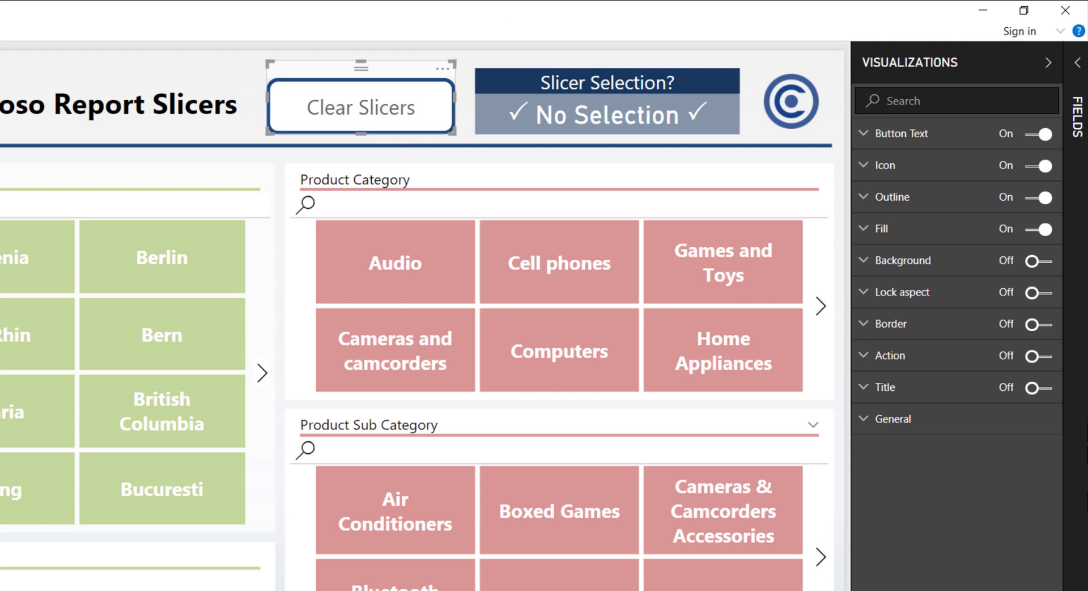
Turn on the button's Action with type Bookmark linked to Clear Filter Selection.
left_click(1040, 357)
left_click(960, 356)
left_click(985, 390)
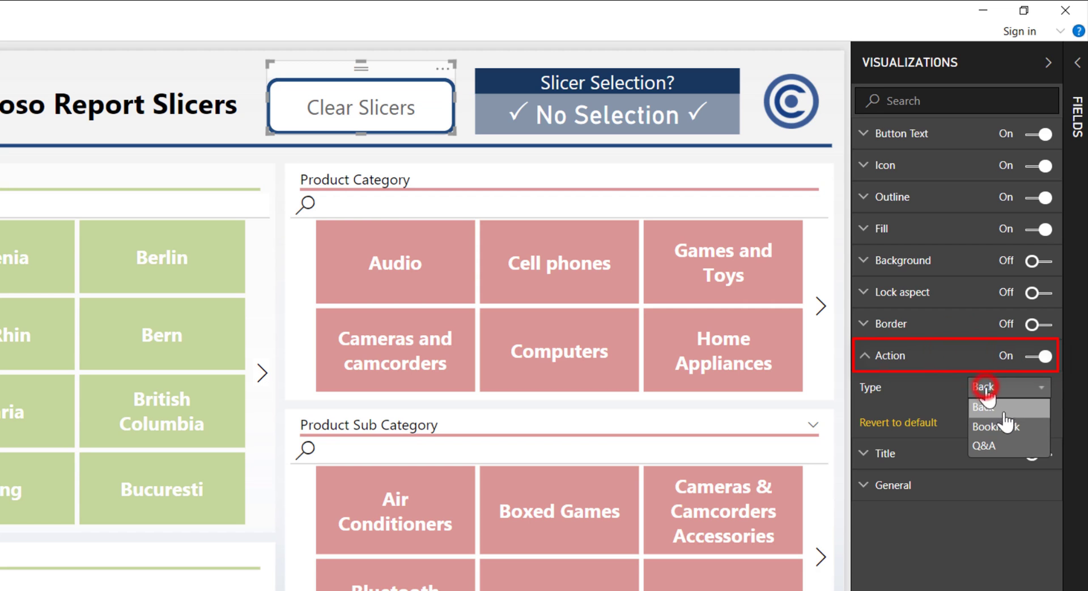
left_click(1007, 427)
left_click(1003, 418)
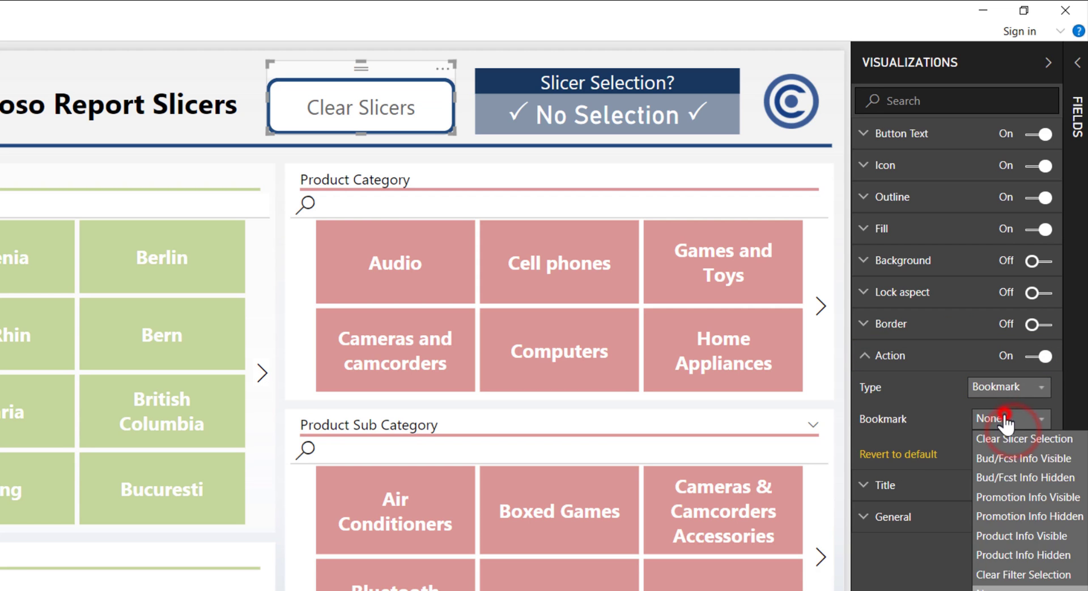
left_click(1011, 574)
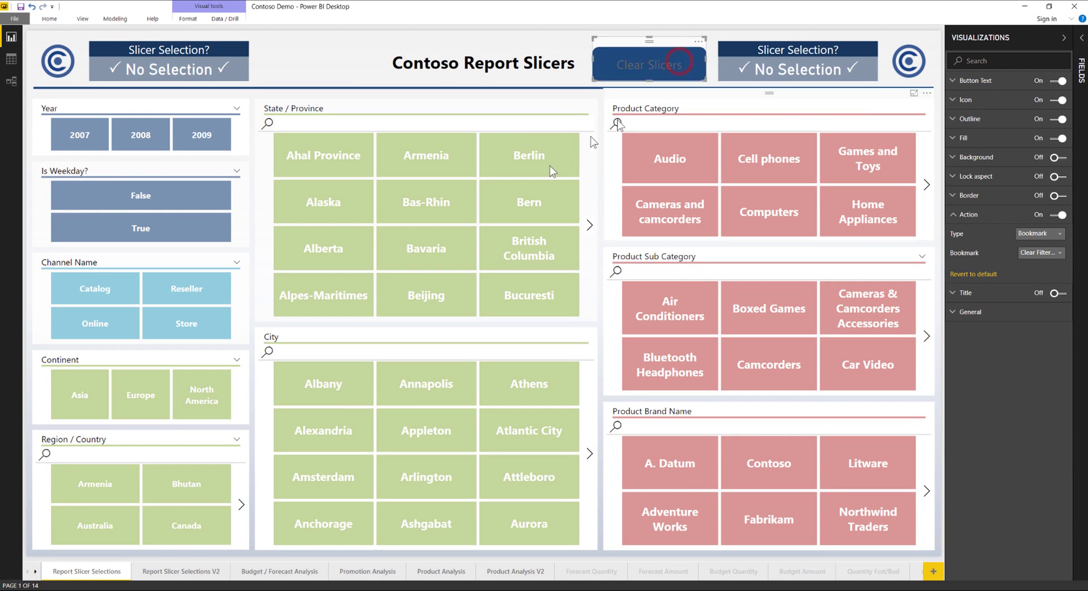
Test Clear Slicers by selecting Berlin and Cell phones, then Bern, clearing each time.
left_click(538, 157)
left_click(749, 168)
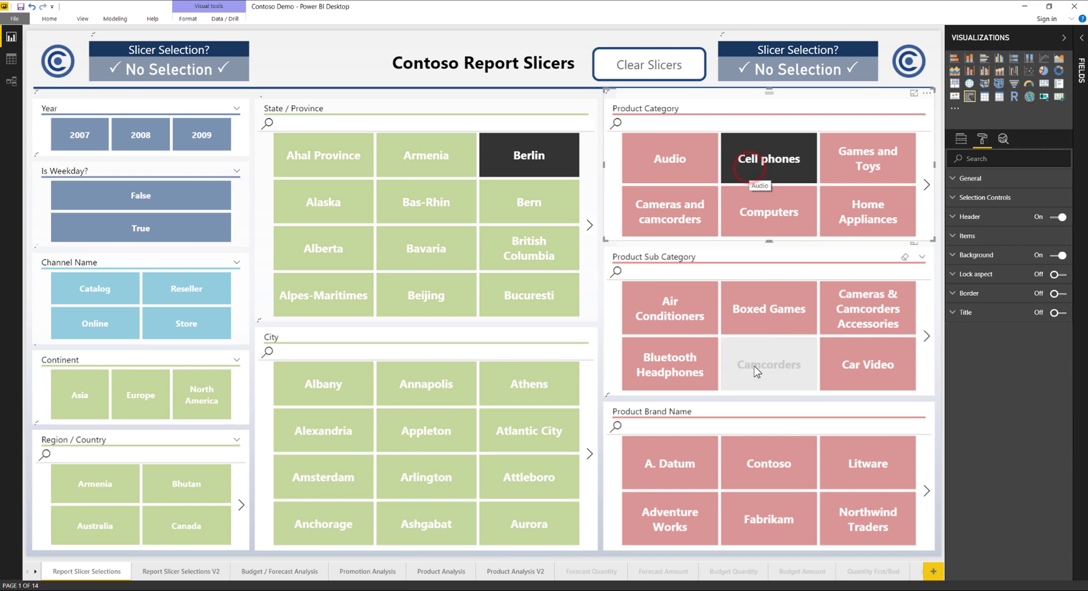
left_click(637, 72)
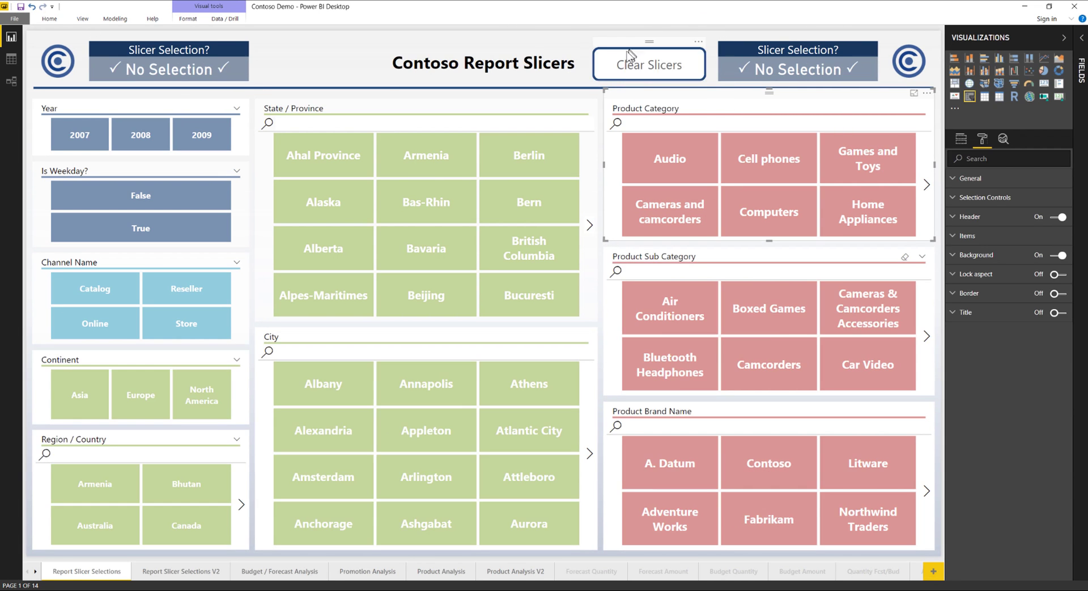
left_click(498, 201)
left_click(654, 71, "ctrl")
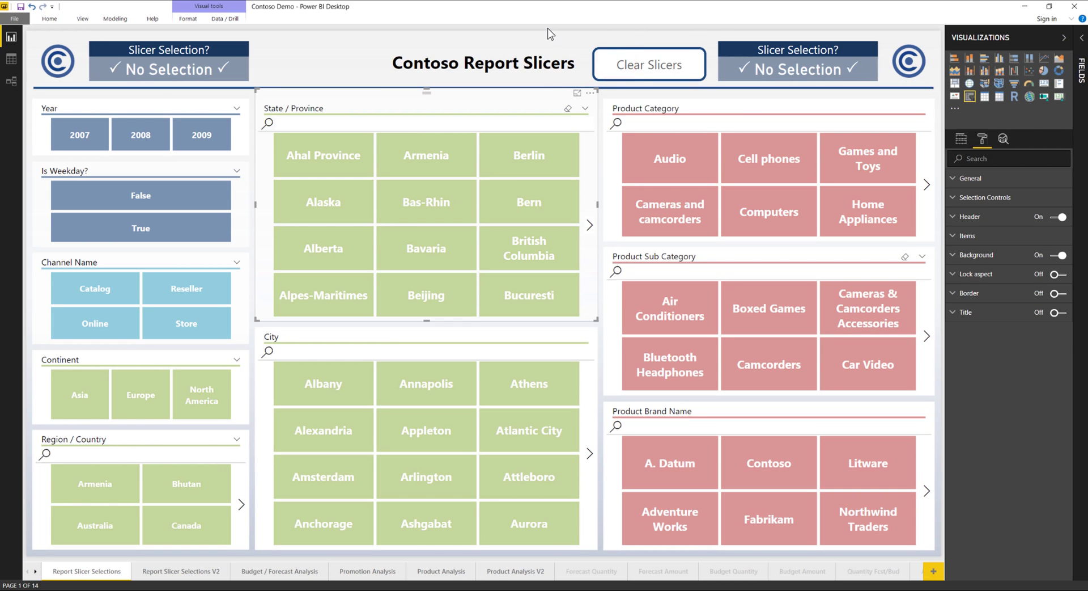
left_click(619, 72)
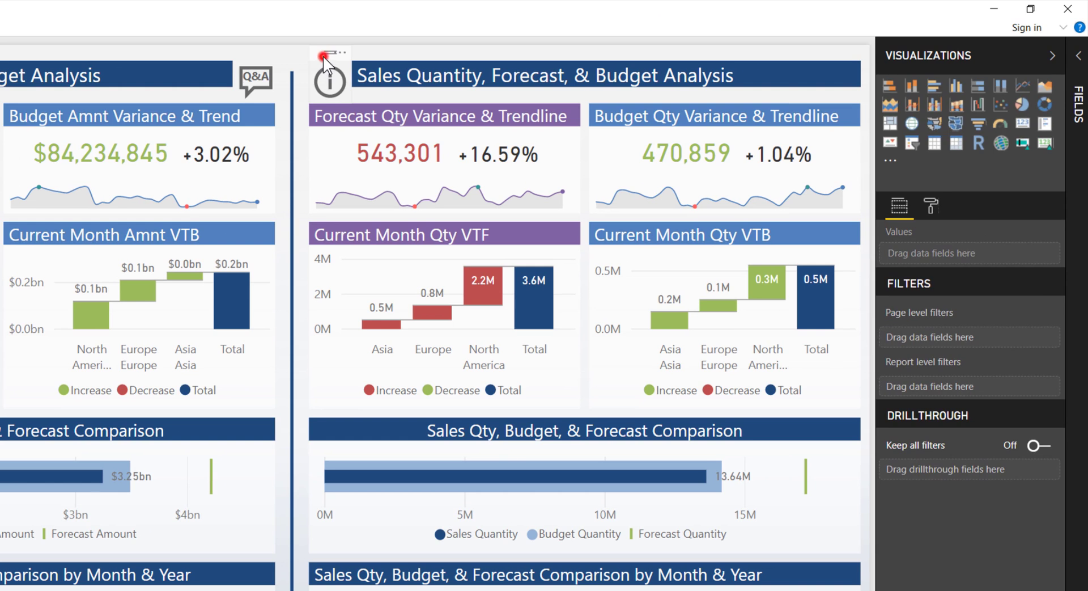
left_click(322, 69)
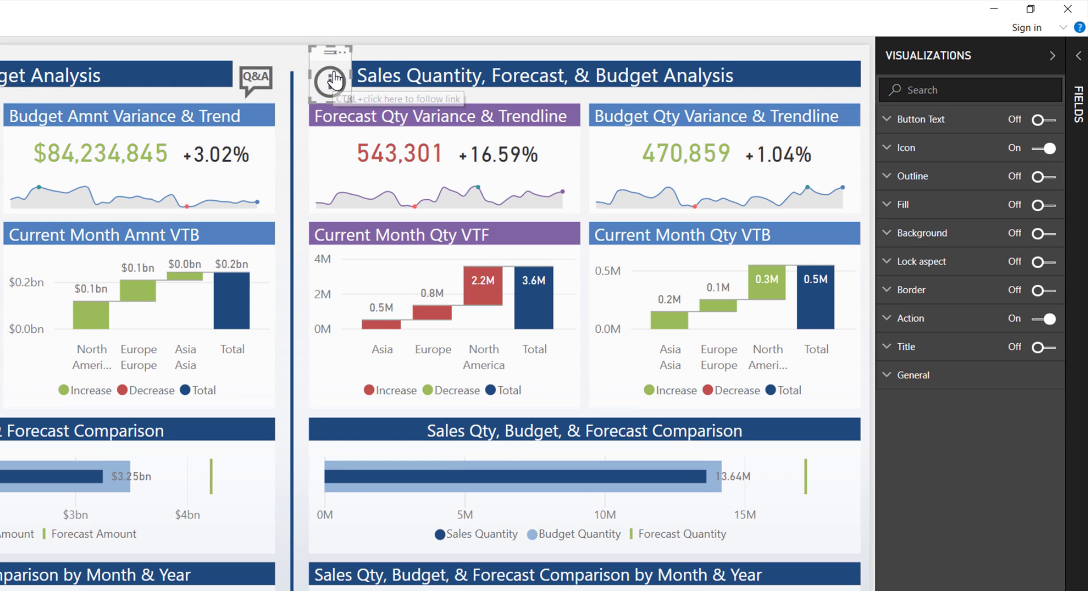
left_click(333, 86, "ctrl")
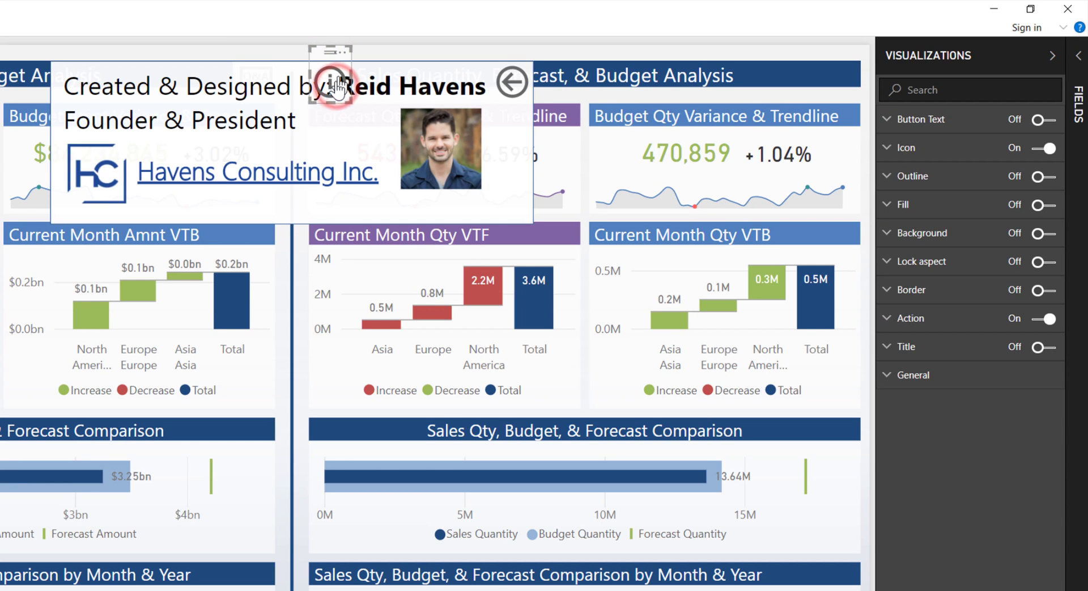
left_click(527, 89, "ctrl")
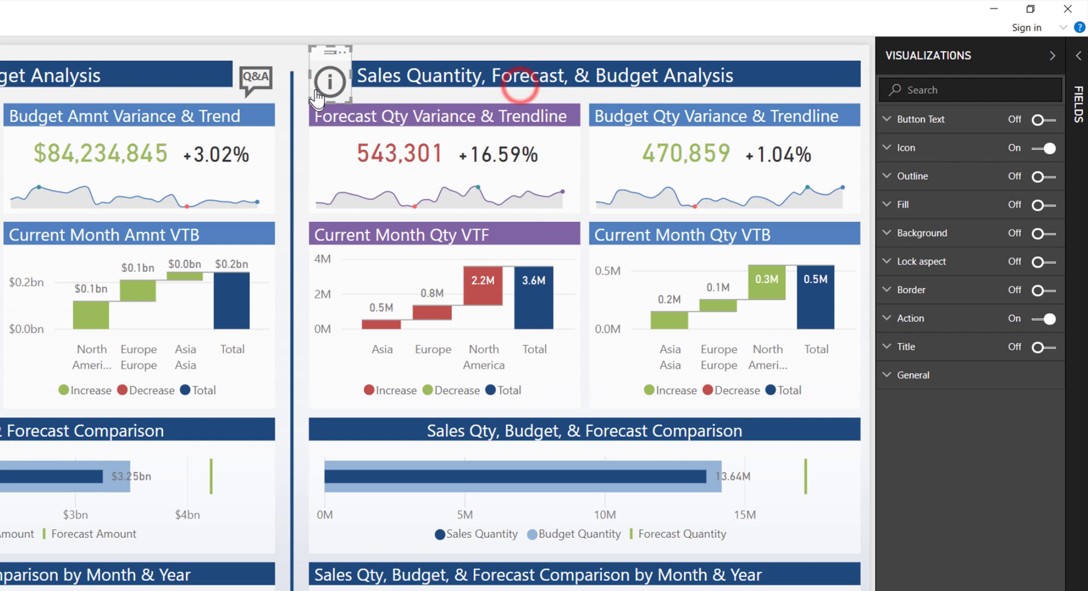
left_click(332, 89, "ctrl")
left_click(512, 82, "ctrl")
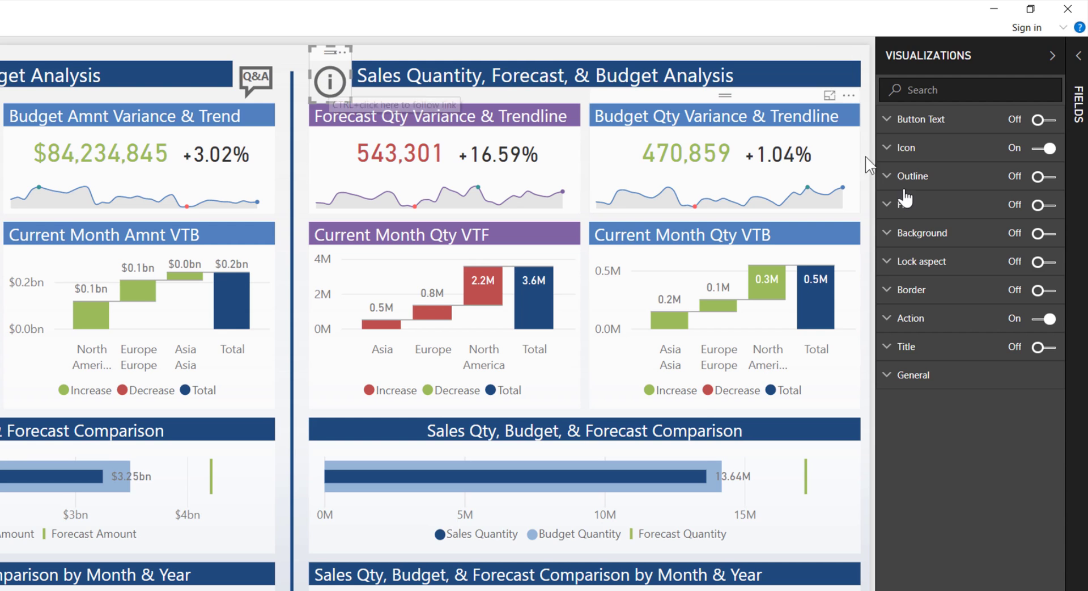
left_click(1044, 205)
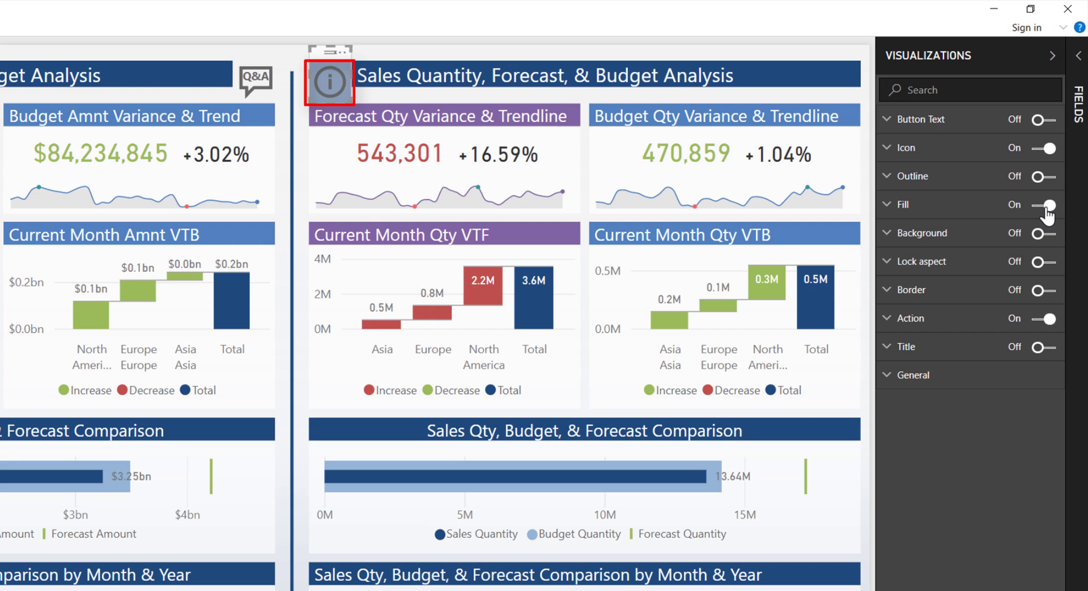
left_click(1044, 208)
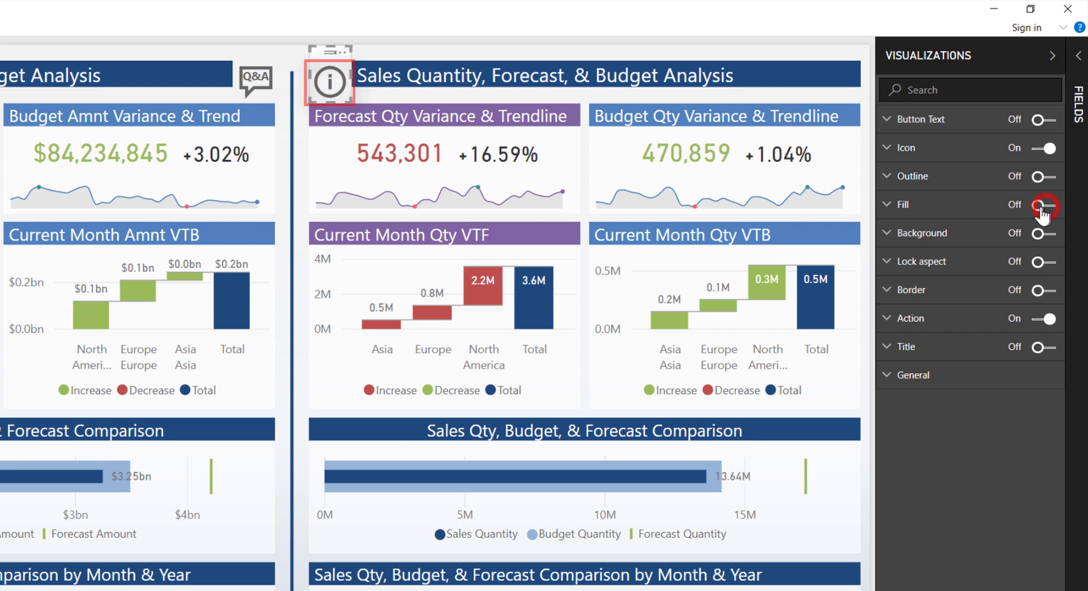
left_click(957, 152)
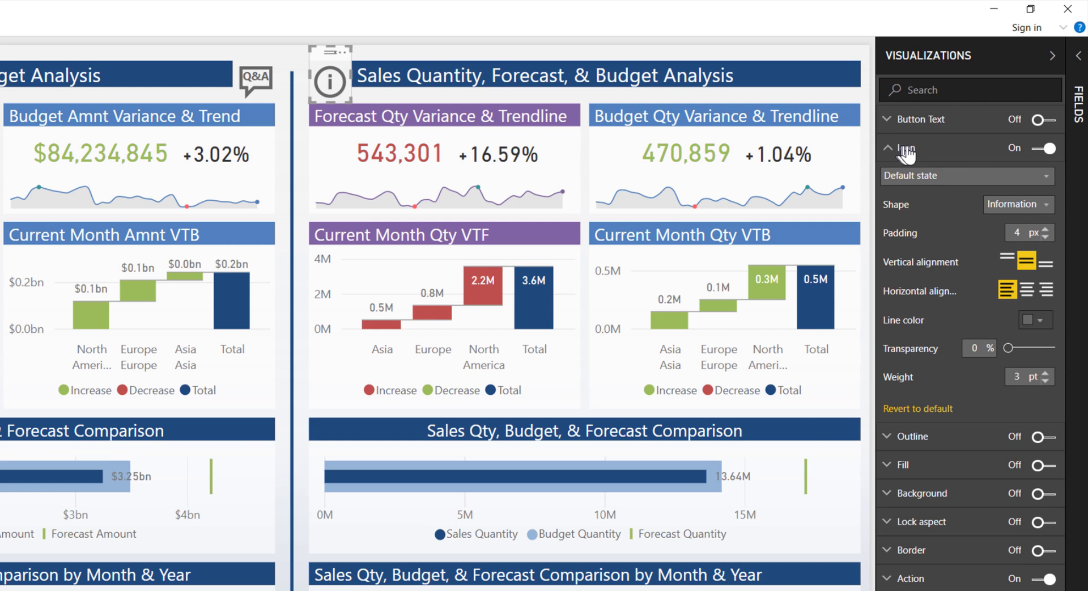
Set the info icon's On press line color to black and press the icon to test.
left_click(932, 176)
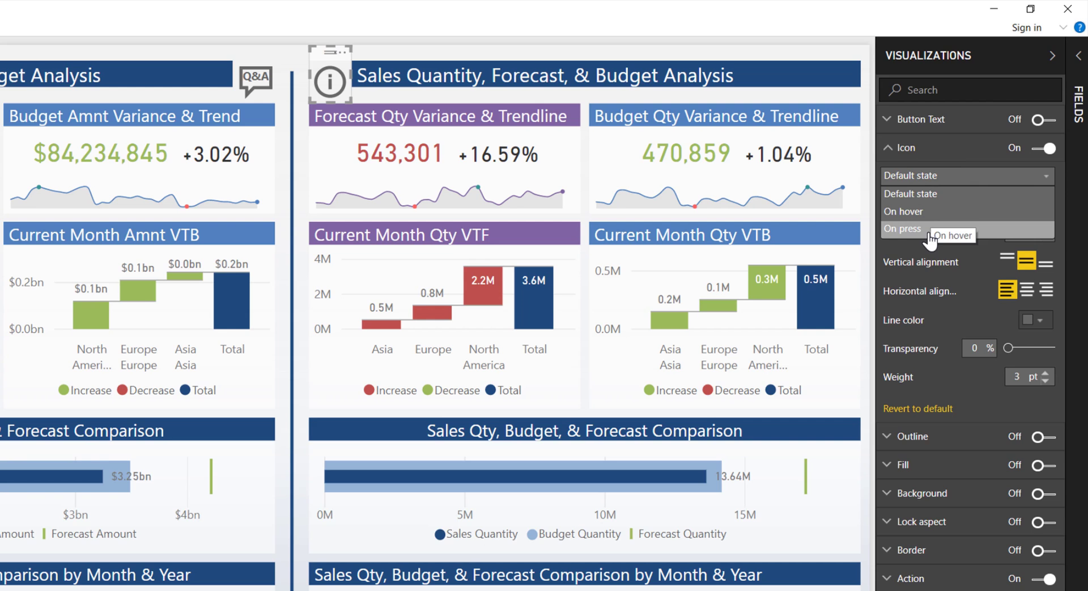
left_click(921, 211)
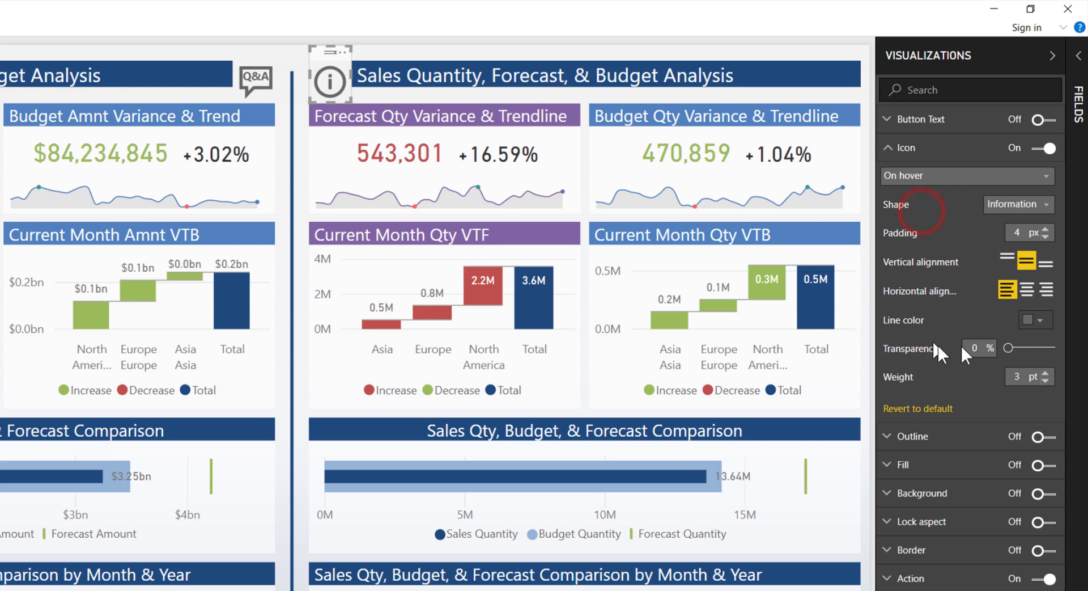
left_click(1036, 325)
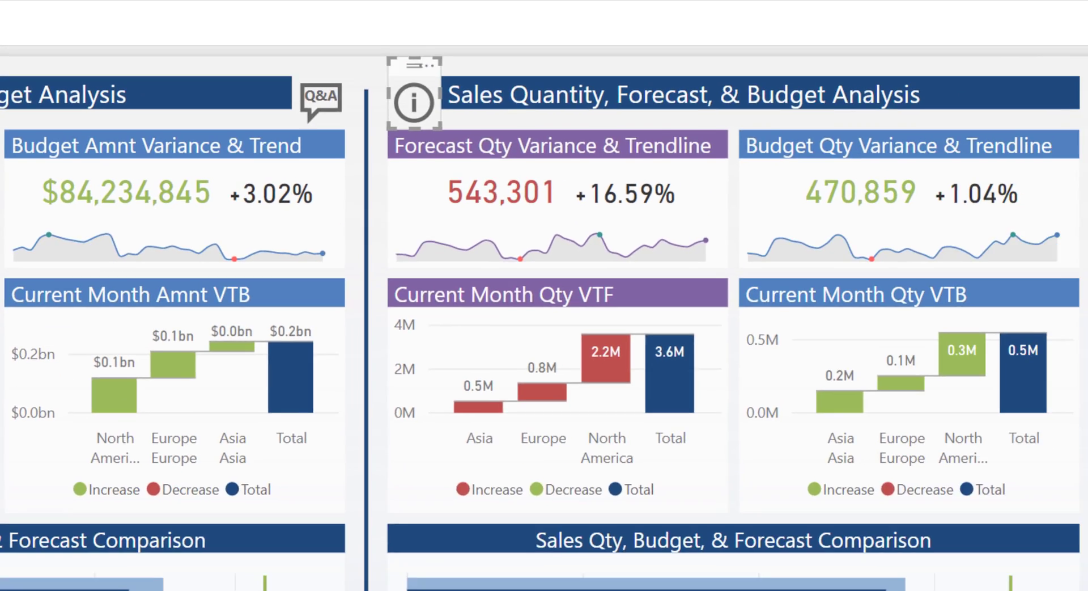
left_click(950, 170)
left_click(913, 228)
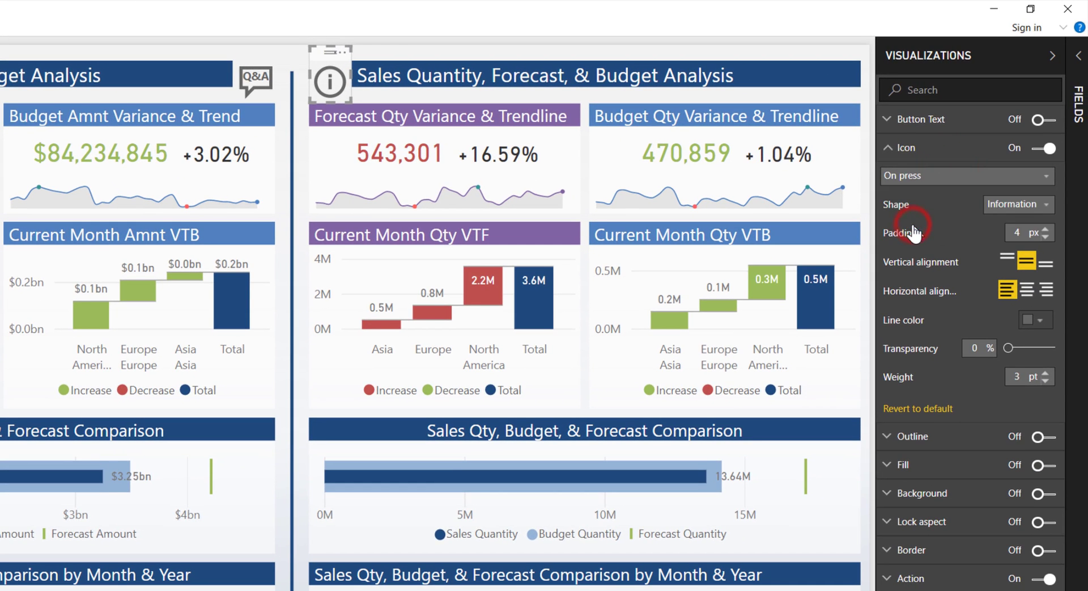
left_click(1039, 326)
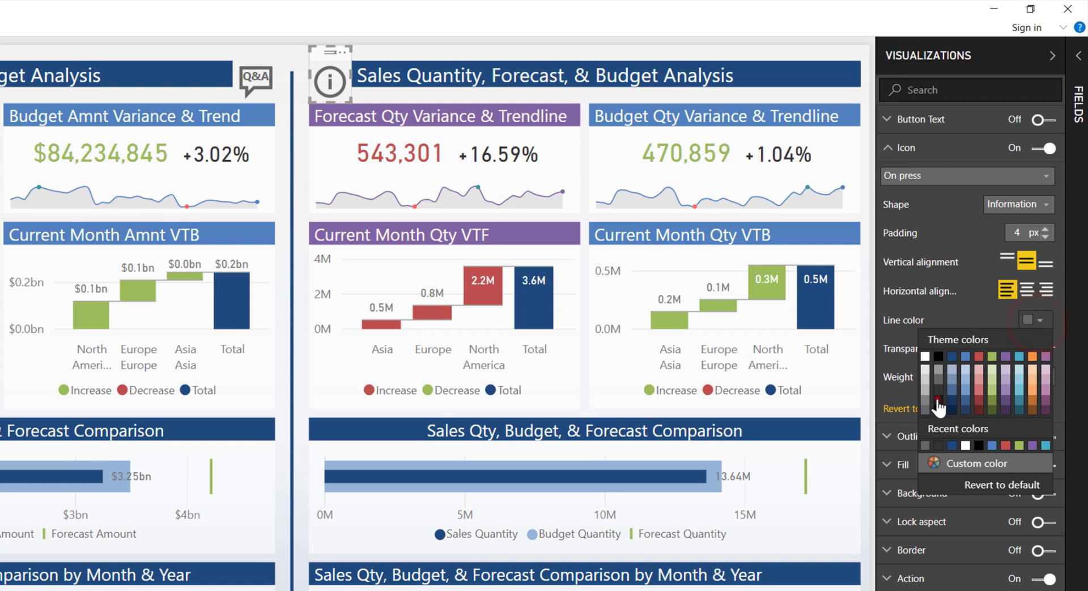
left_click(938, 403)
left_click(1027, 323)
left_click(1028, 322)
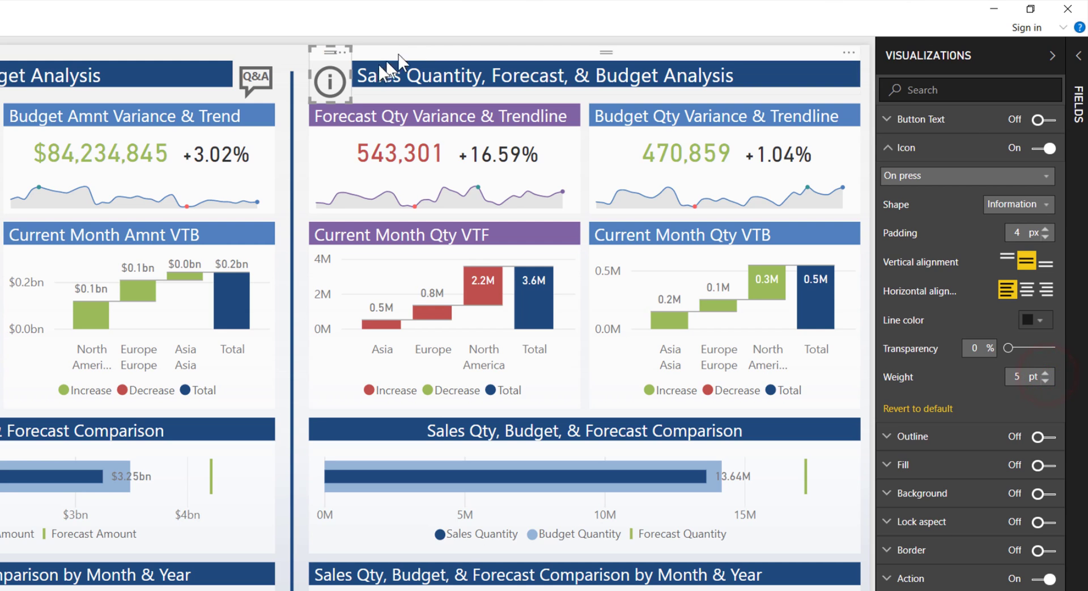
left_click(338, 88)
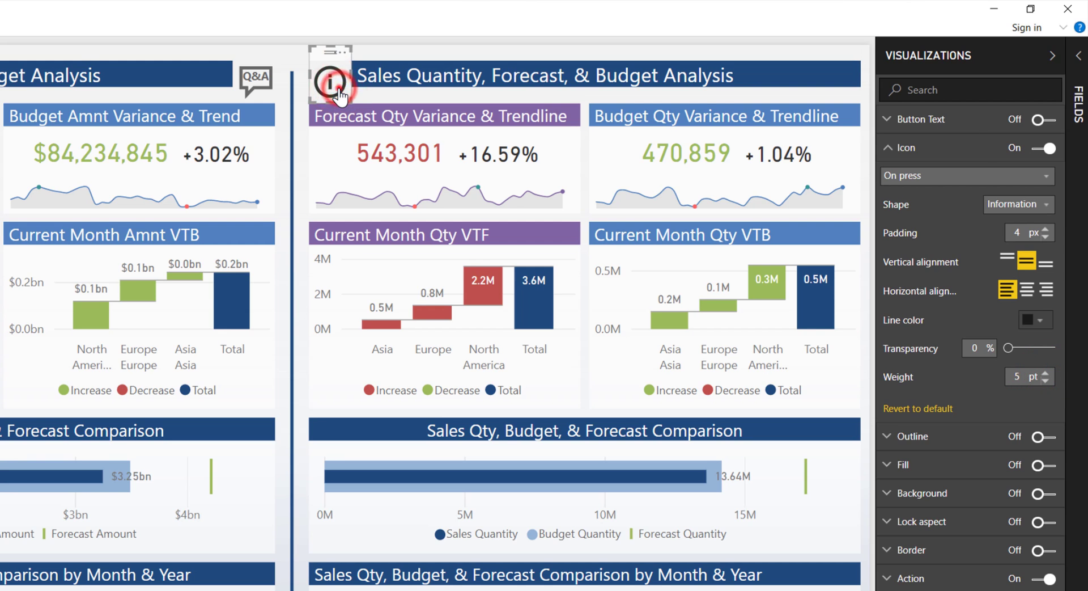